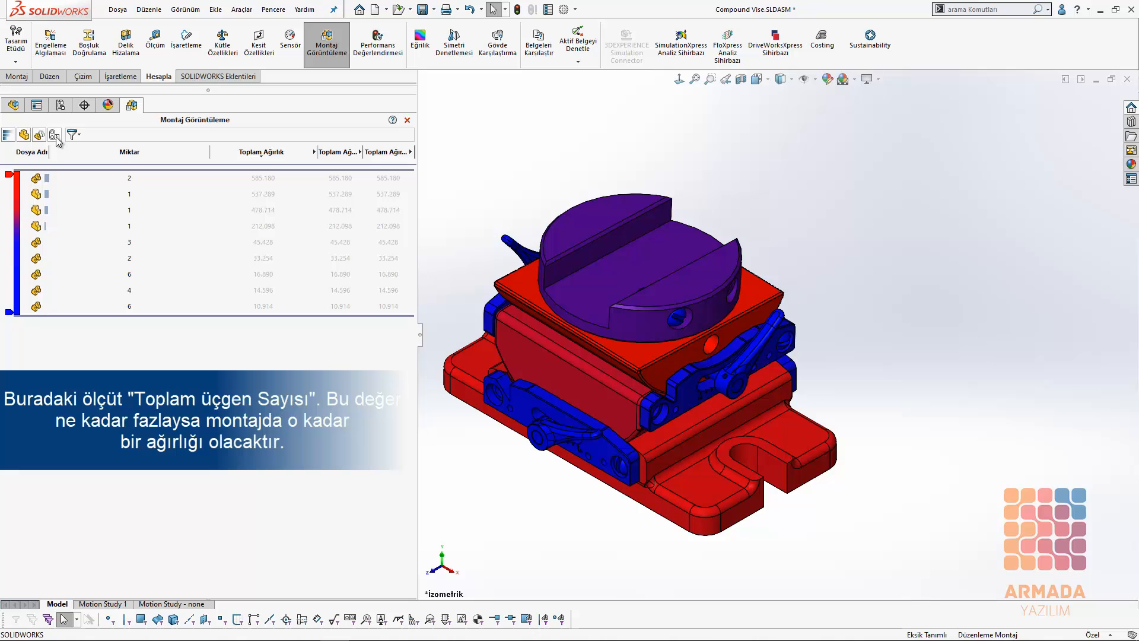
Switch the assembly visualization to performance analysis and open the cap screw, the component with the most graphics triangles
left_click(56, 137)
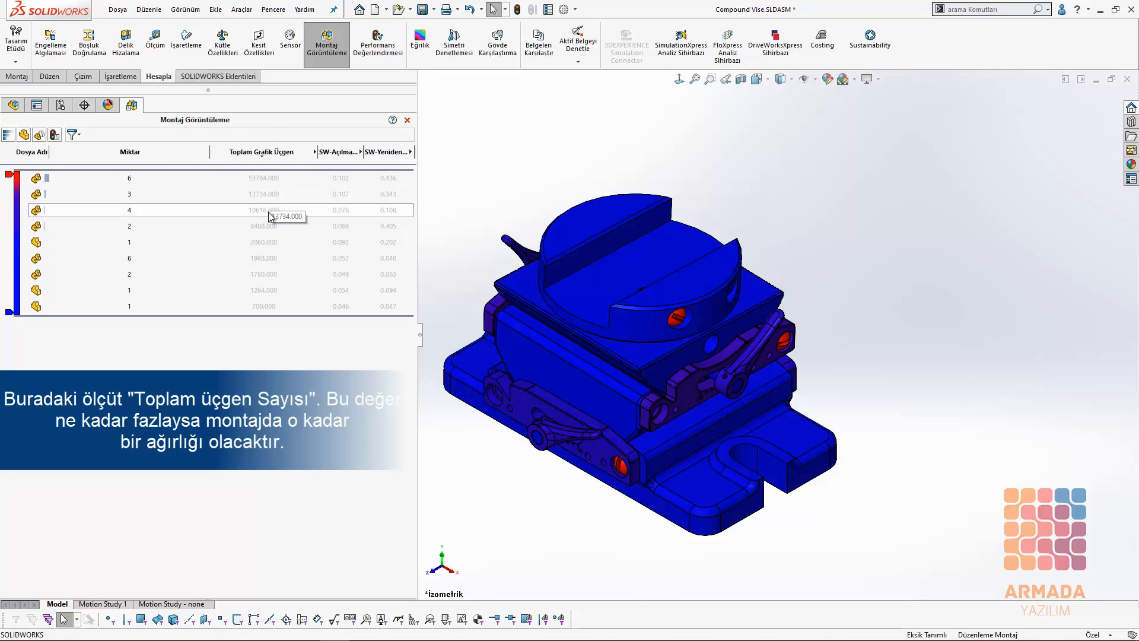
left_click(244, 178)
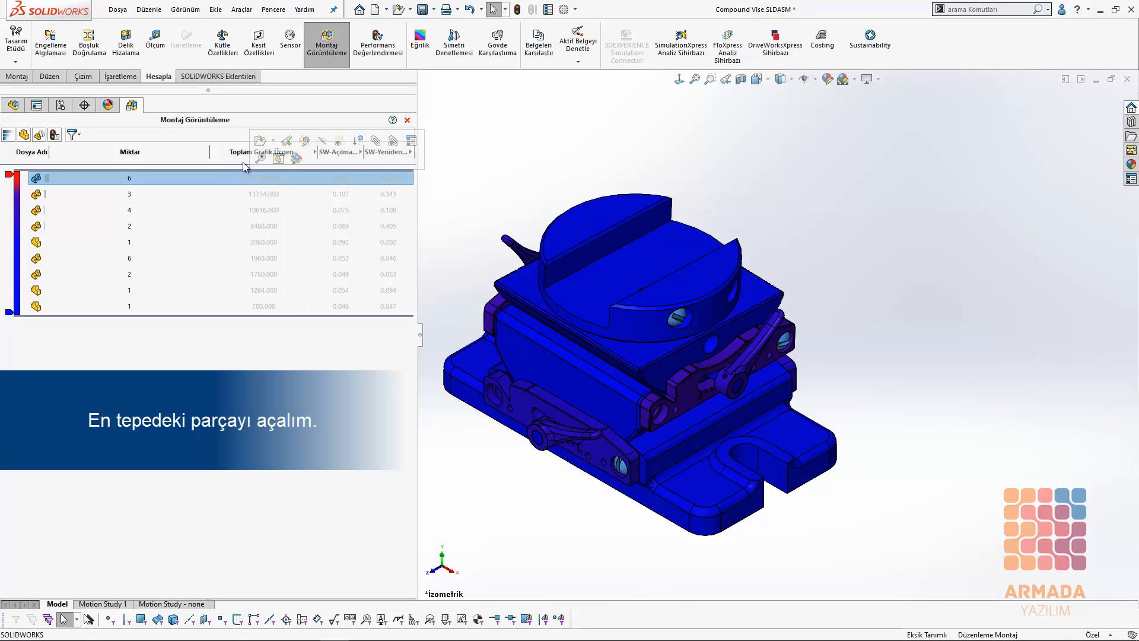
left_click(482, 204)
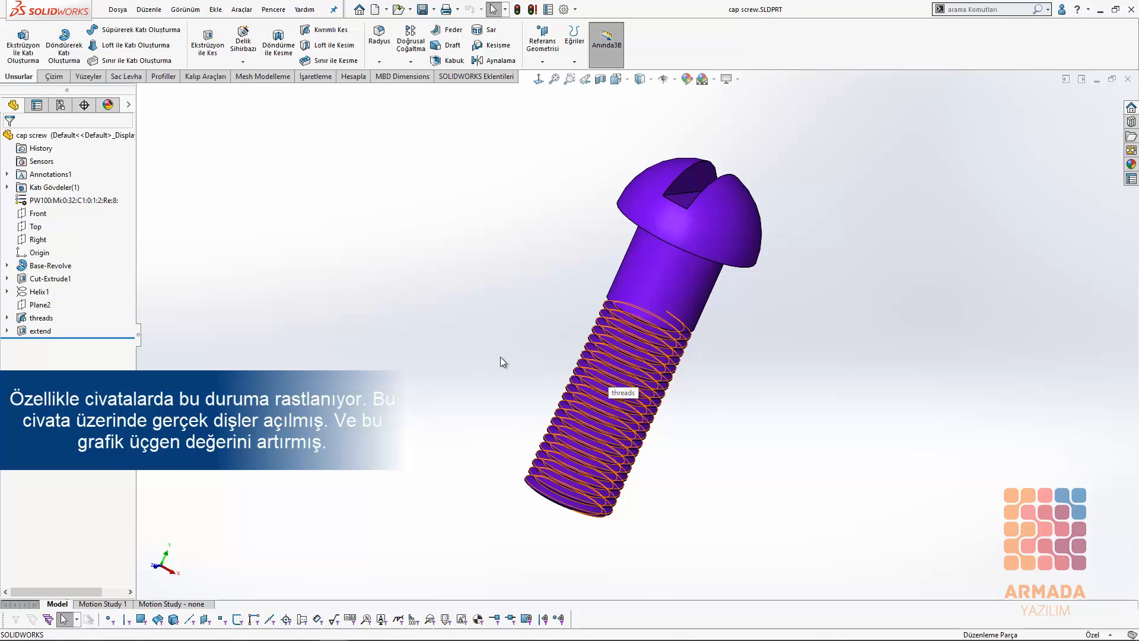
Examine the cap screw's threads and extend features and inspect the modelled thread geometry
left_click(37, 318)
left_click(339, 325)
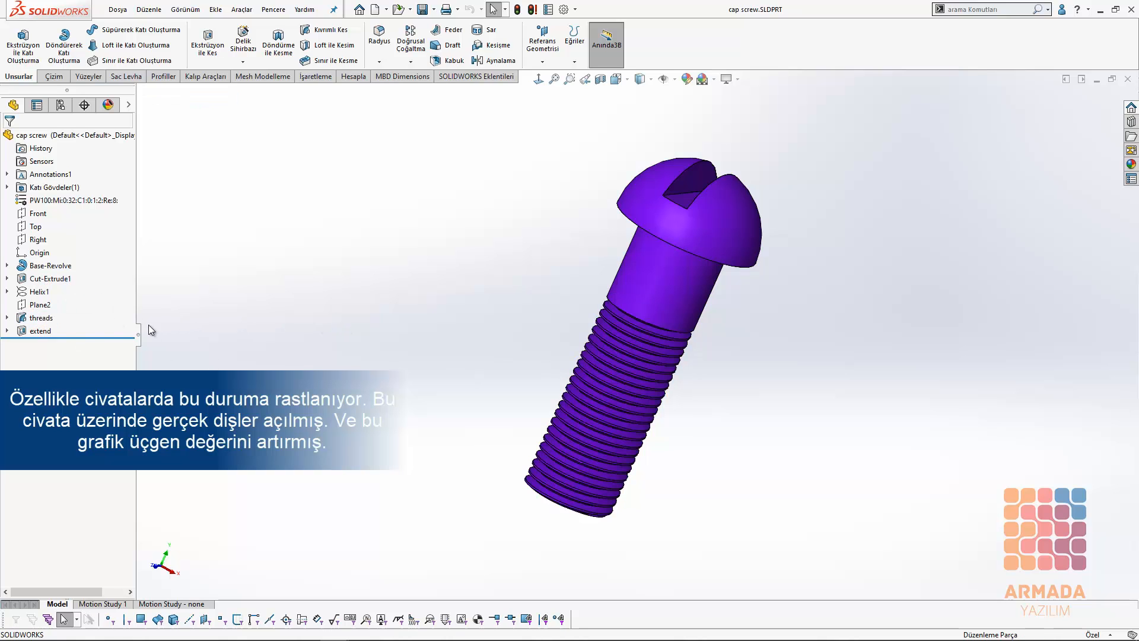
left_click(38, 331)
middle_click_drag(482, 274, 325, 254)
left_click(356, 245)
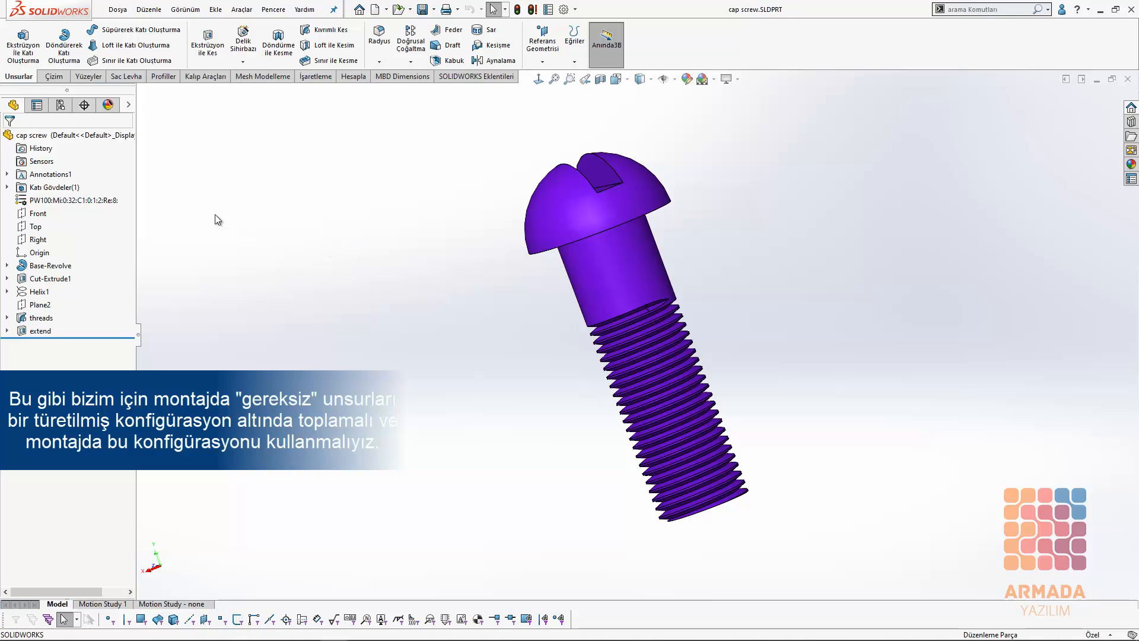
Add a derived configuration named Simplified under the cap screw's Default configuration
left_click(60, 105)
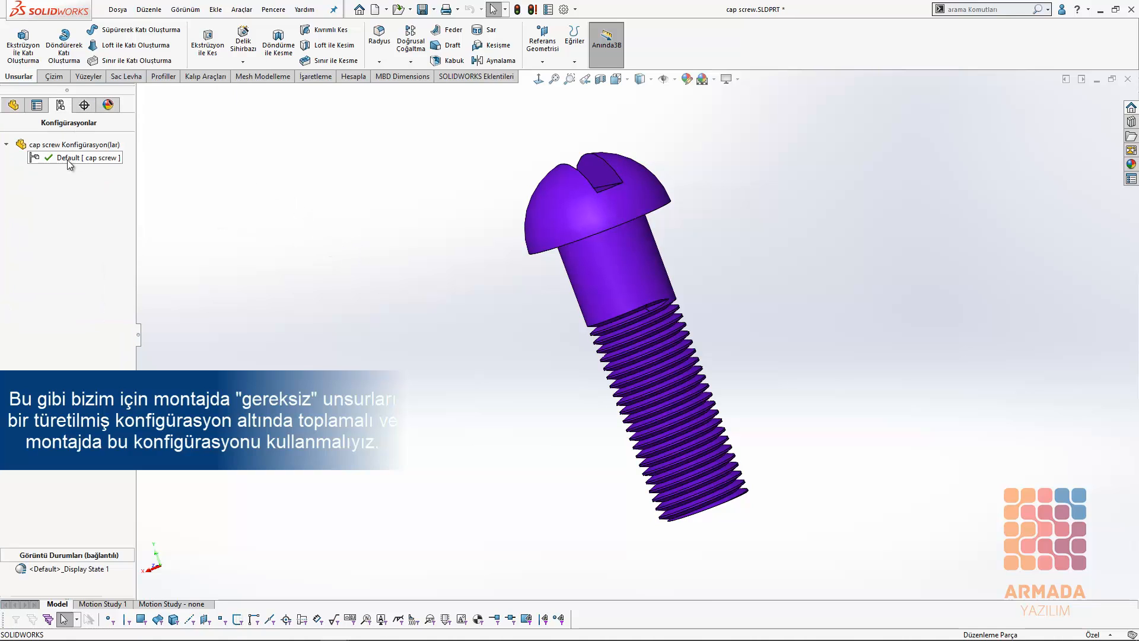
right_click(67, 159)
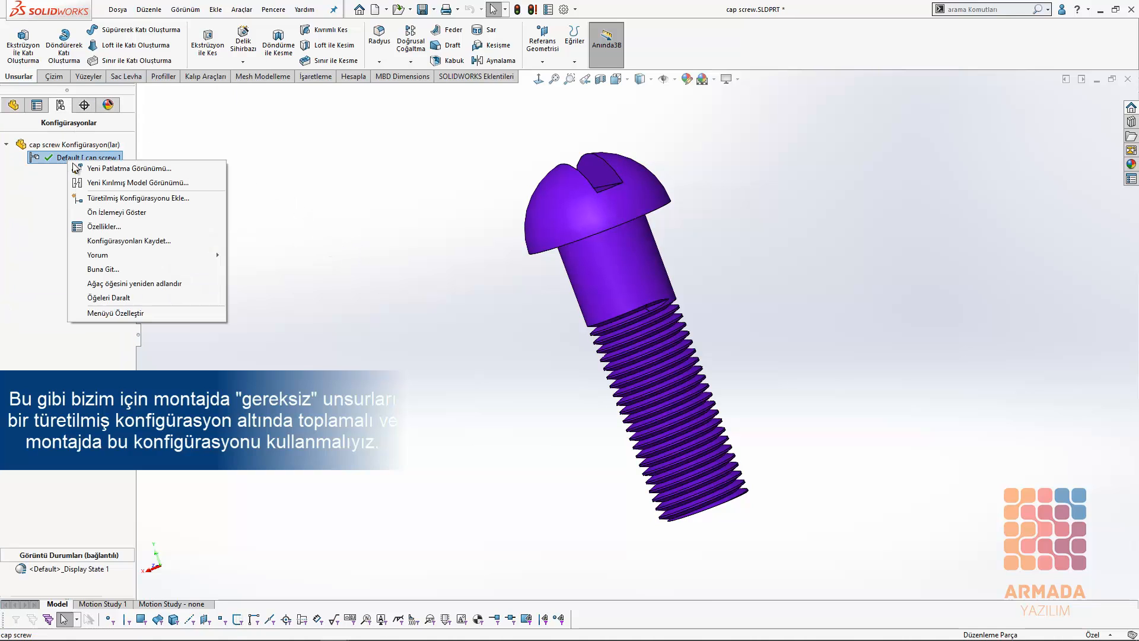
left_click(93, 199)
type("Si")
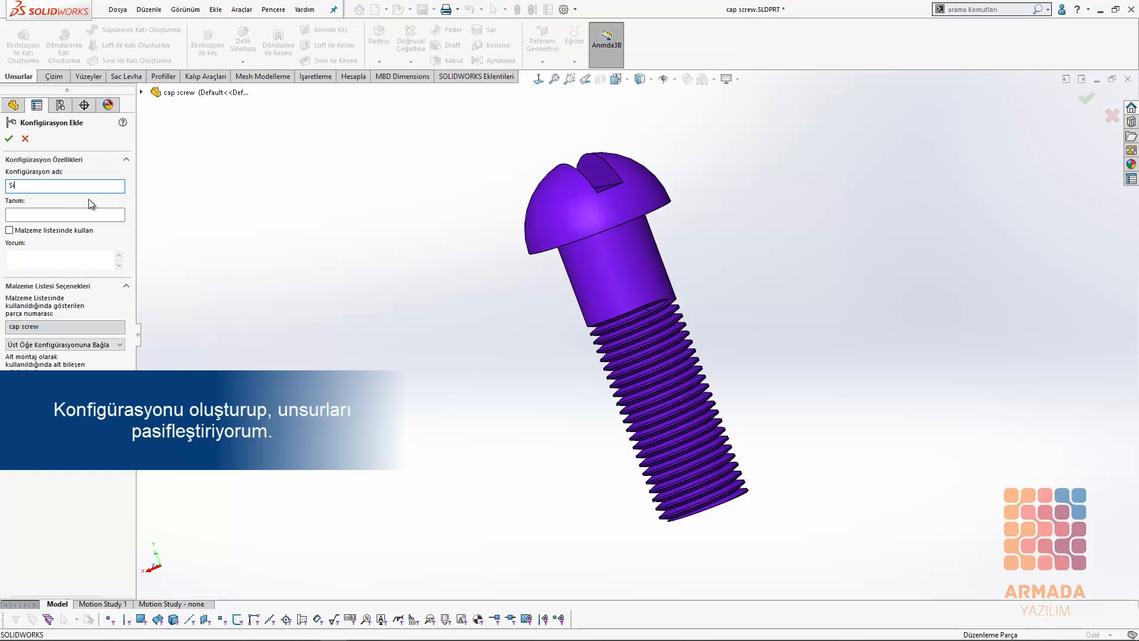
type("mplified")
left_click(9, 138)
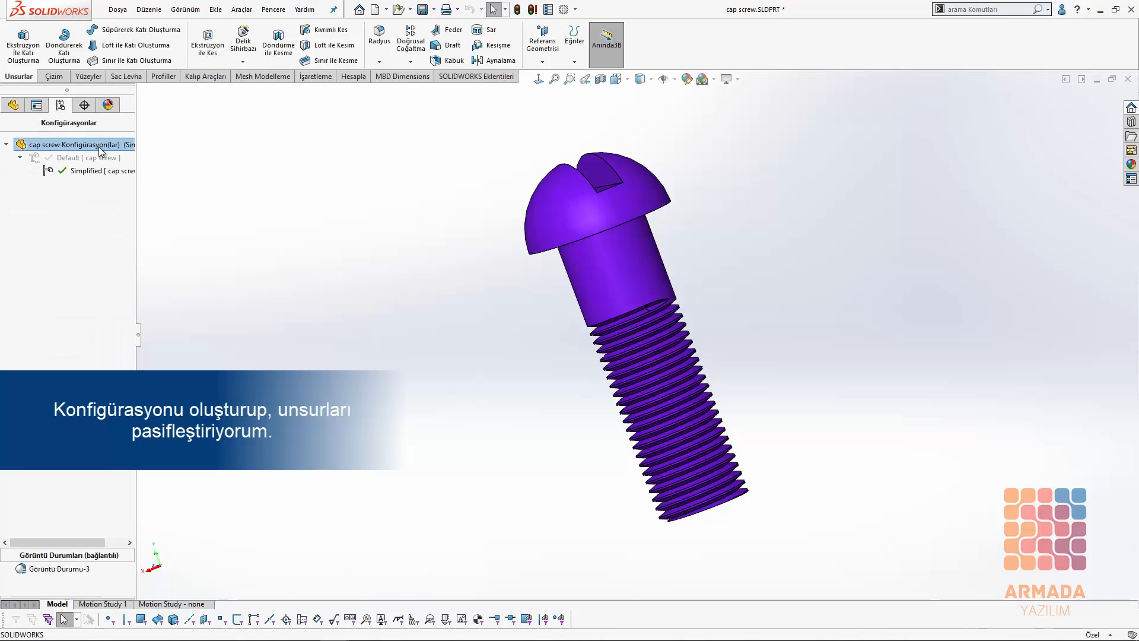
Suppress the threads and extend features in the cap screw's Simplified configuration, inspect the plain shank, and save the part
left_click(13, 105)
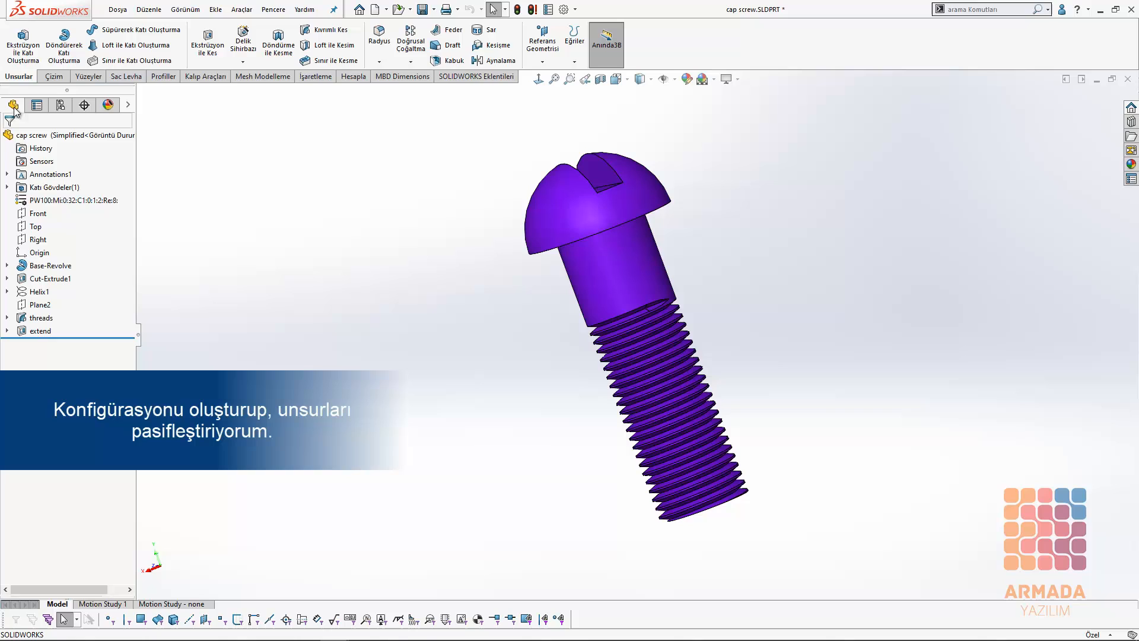
left_click(47, 317)
left_click(42, 330, "ctrl")
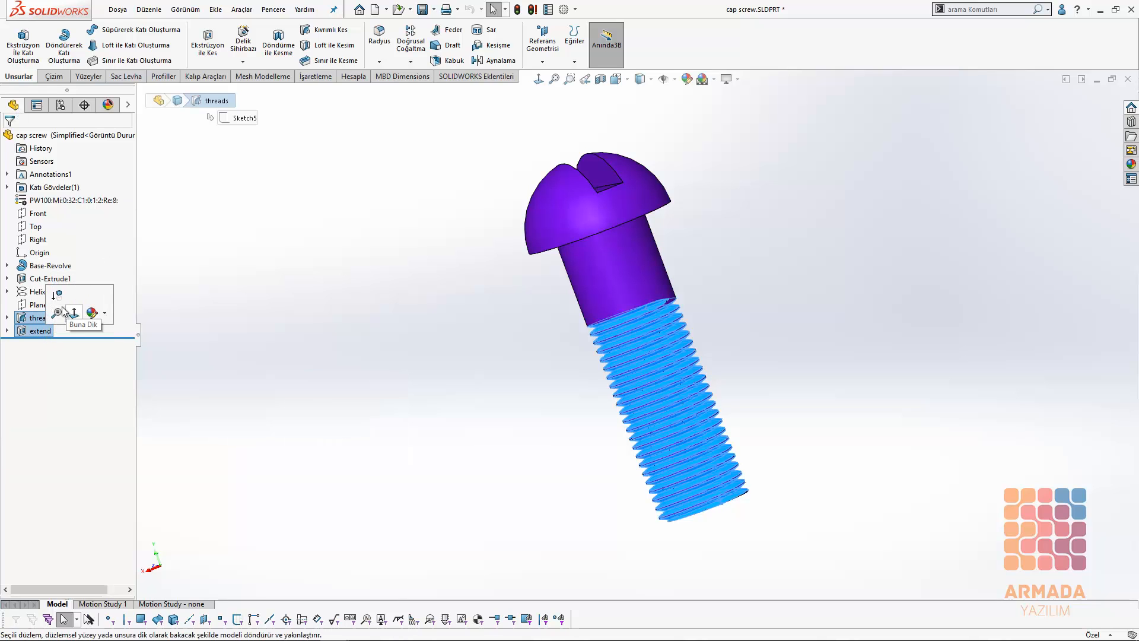
left_click(60, 303)
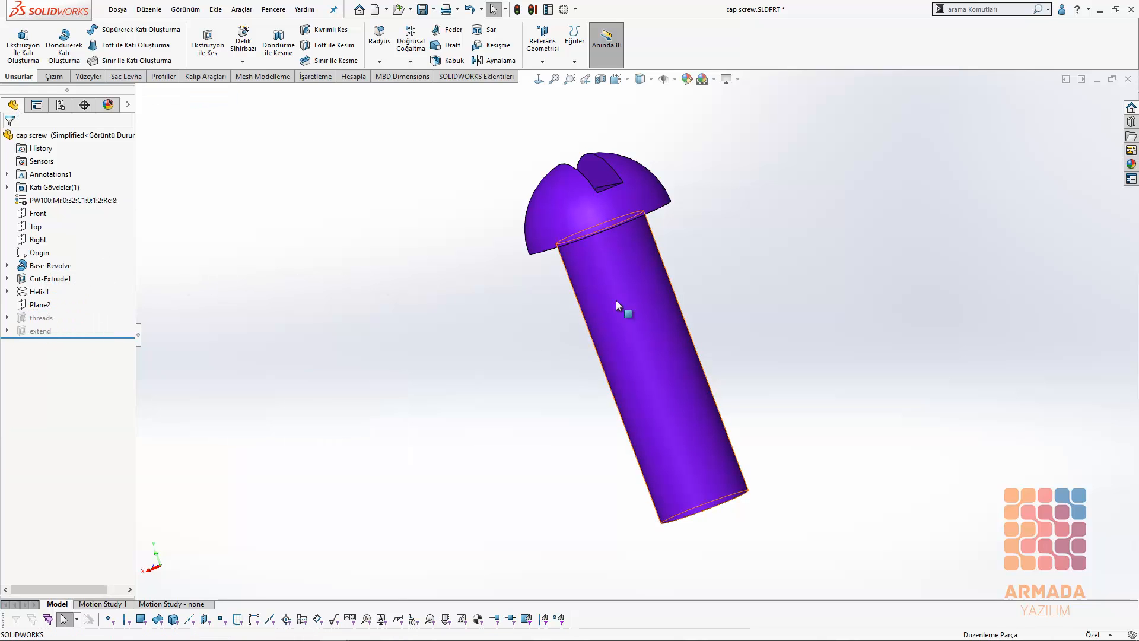
middle_click_drag(617, 303, 457, 232)
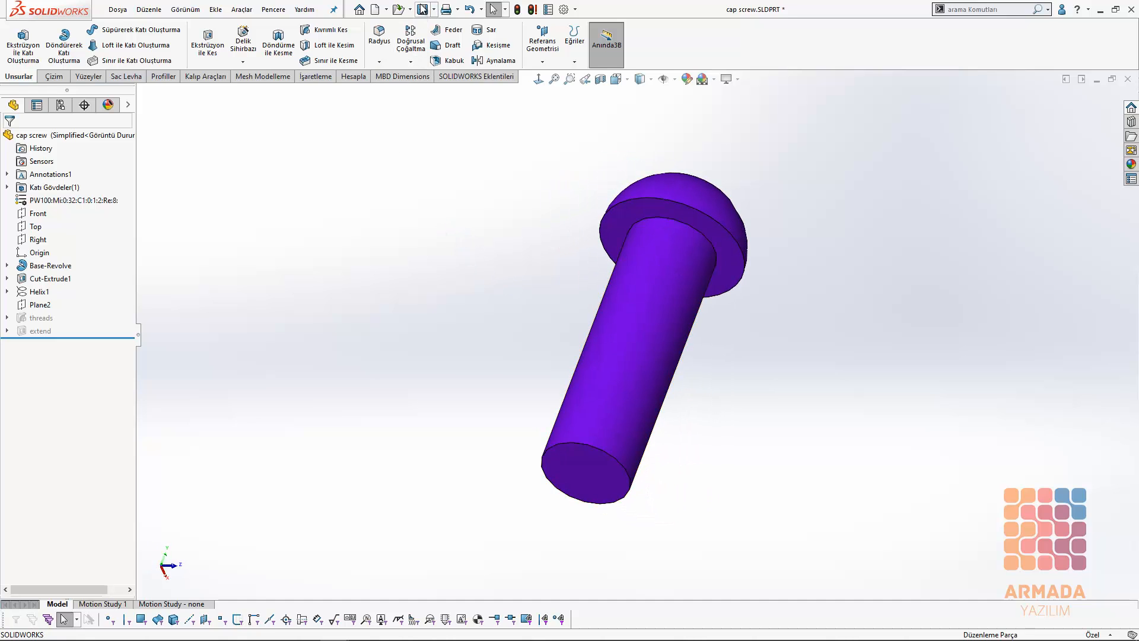
Check the cap screw's Default and Simplified configurations, leave Simplified active, and close the part to return to the assembly
left_click(59, 105)
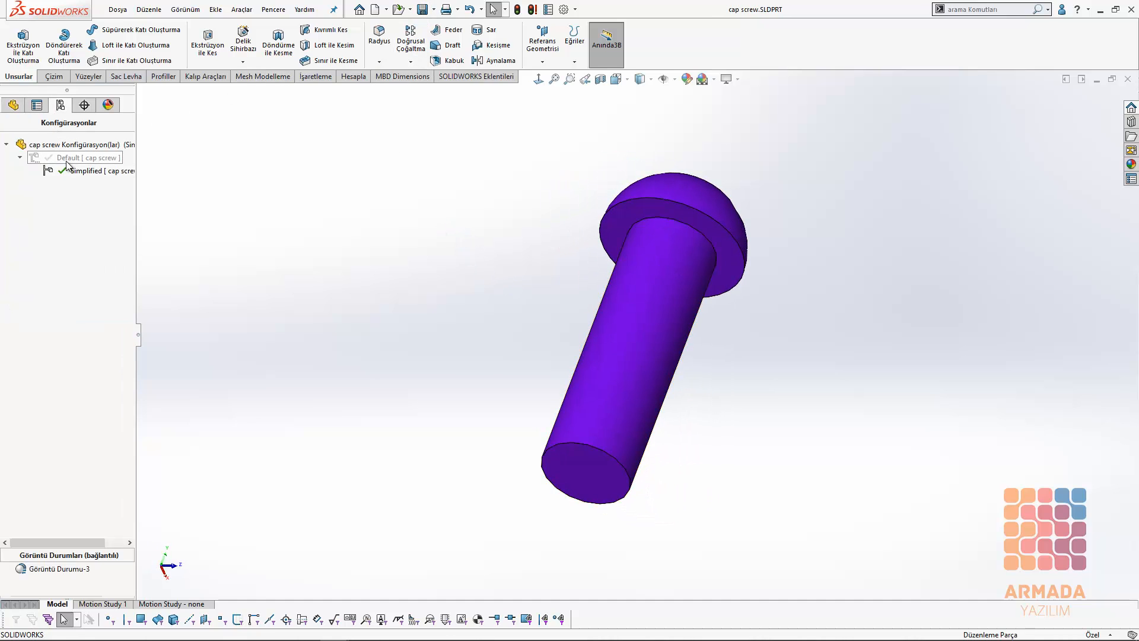
left_click(67, 158)
double_click(66, 159)
double_click(89, 171)
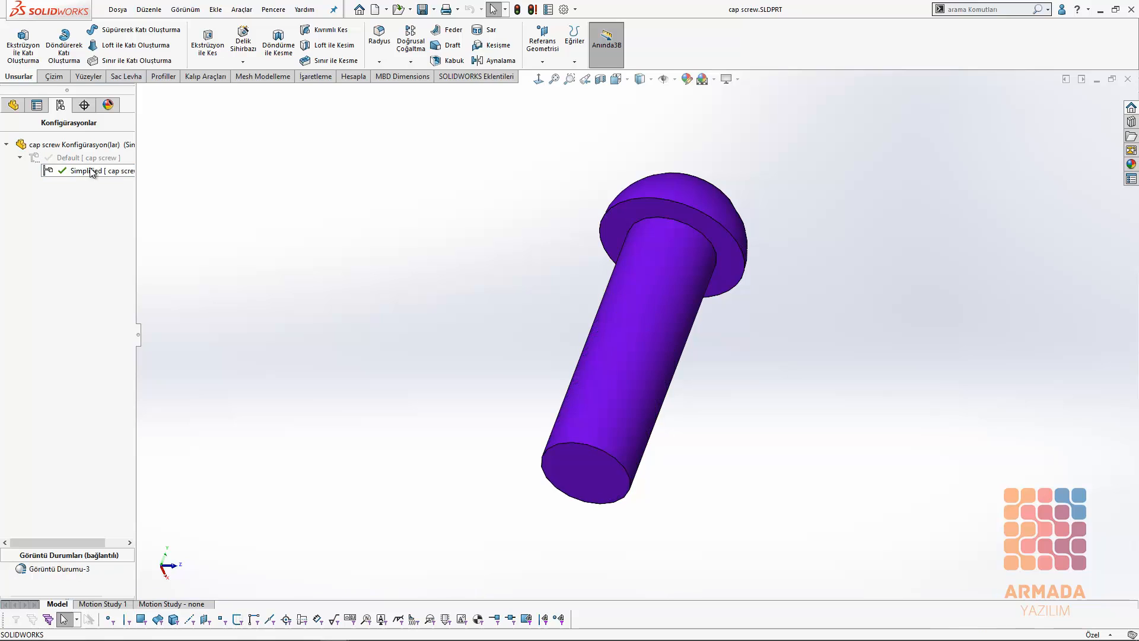
left_click(1124, 83)
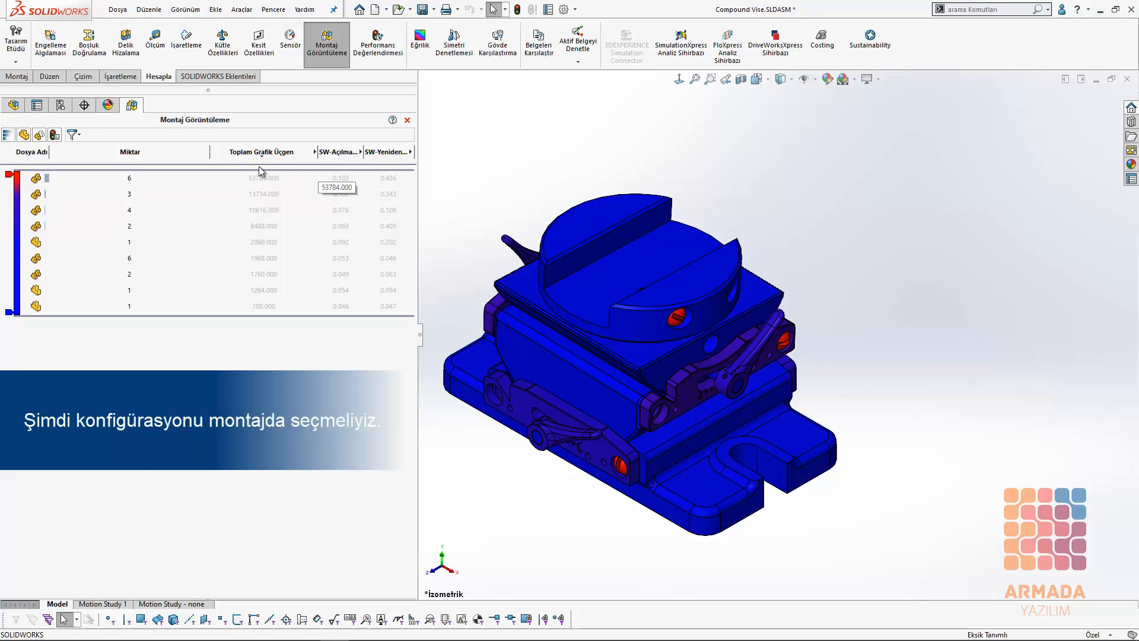
Select all identical cap screw components in the Compound Vise assembly and set their configuration to Simplified
left_click(13, 105)
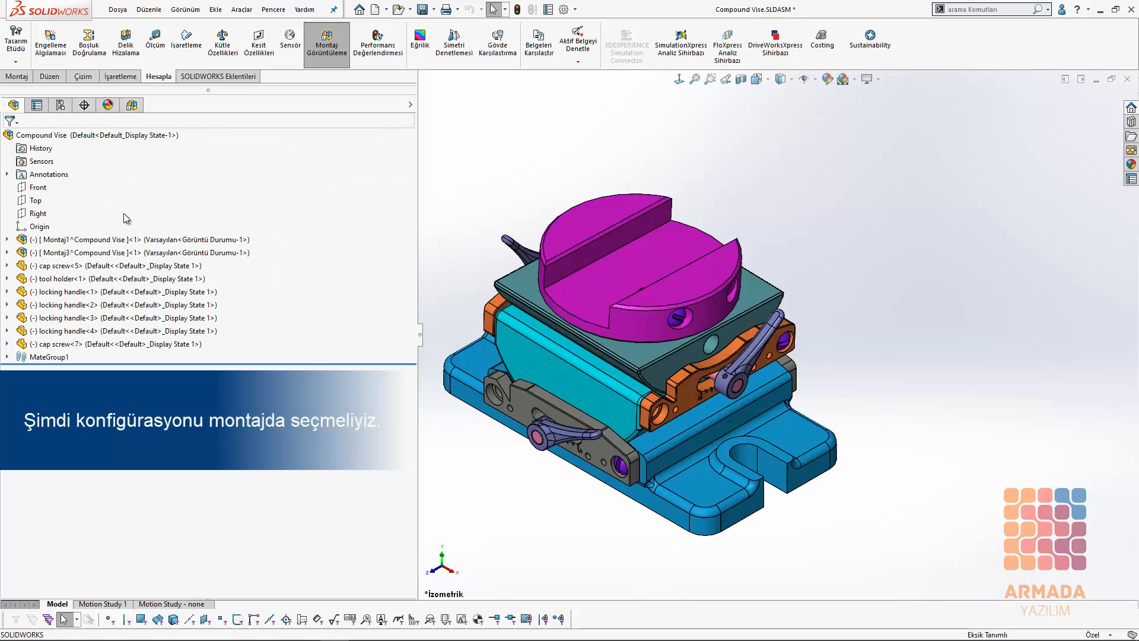
left_click(117, 267)
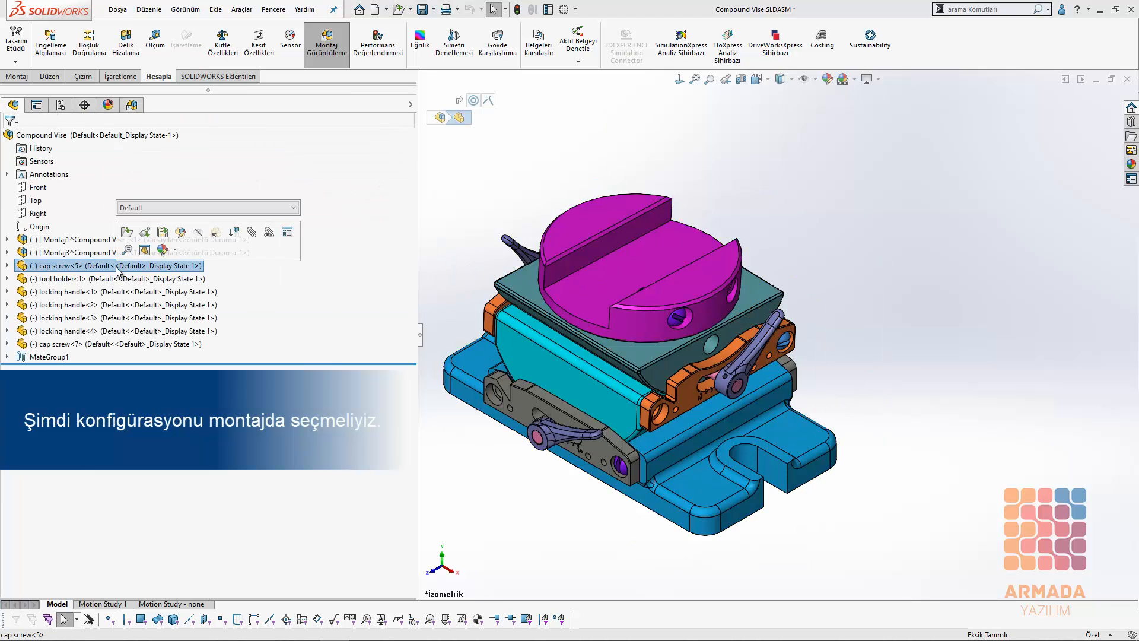
left_click(108, 347)
left_click(473, 222)
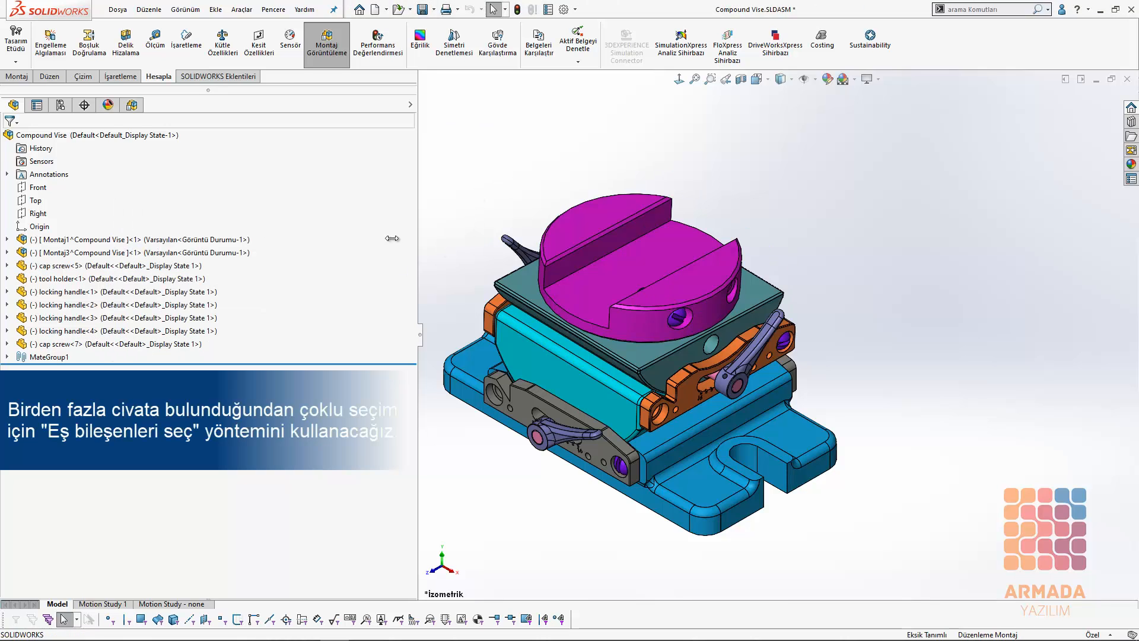
left_click(121, 265)
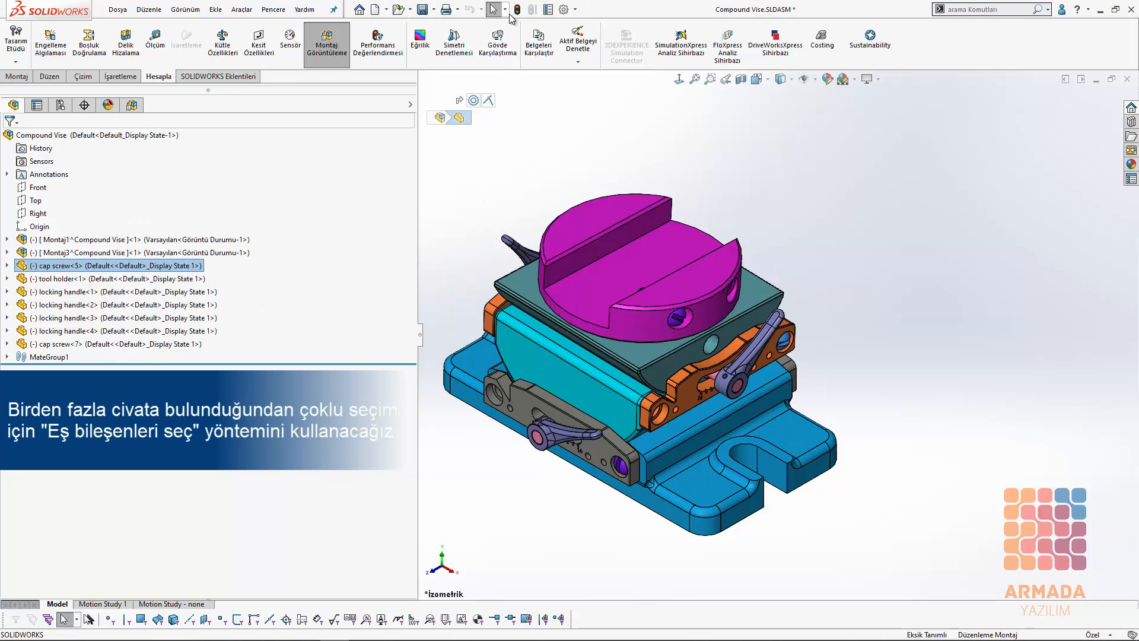
left_click(505, 9)
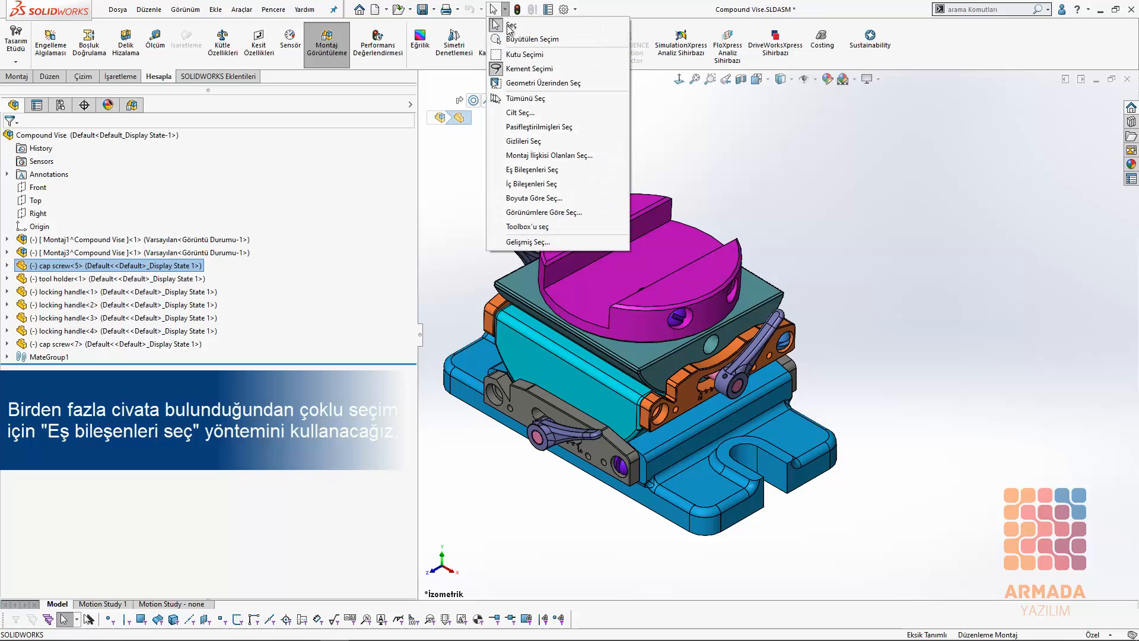
left_click(547, 170)
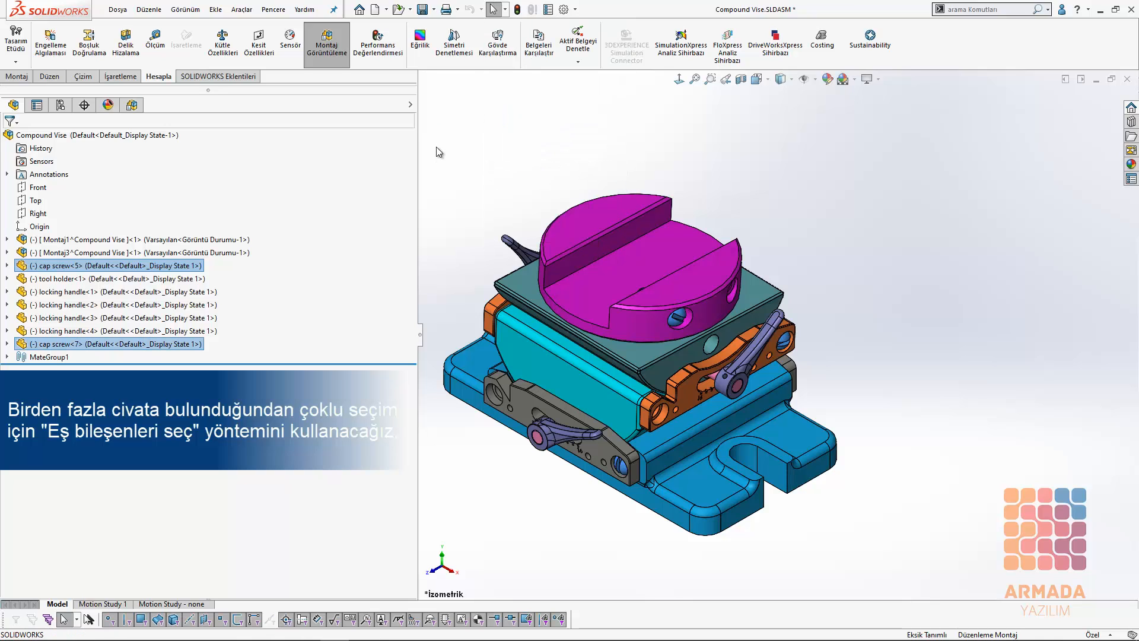
right_click(178, 268)
left_click(316, 210)
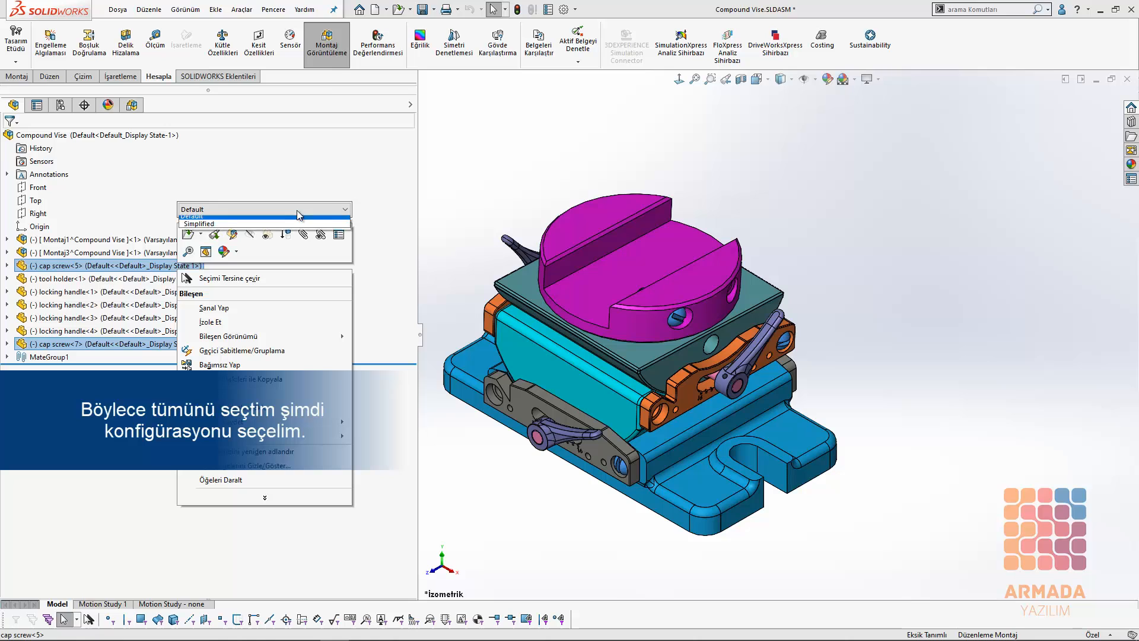
left_click(258, 229)
left_click(358, 211)
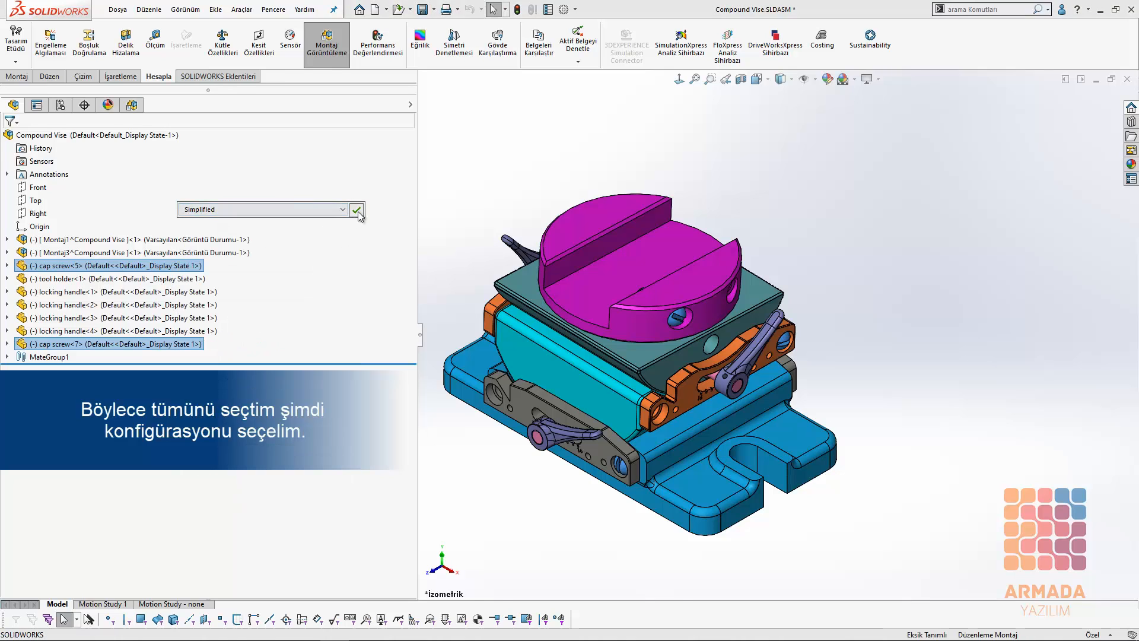
Return to the assembly visualization, identify the component used four times, and open the locking handle part from the model
left_click(131, 106)
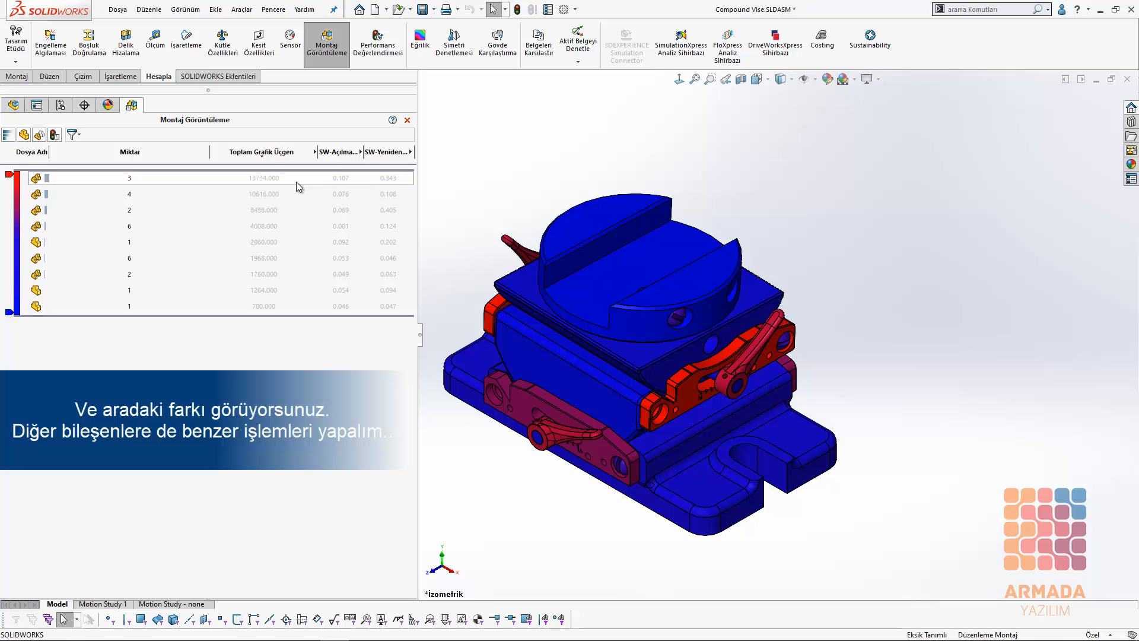
left_click(272, 194)
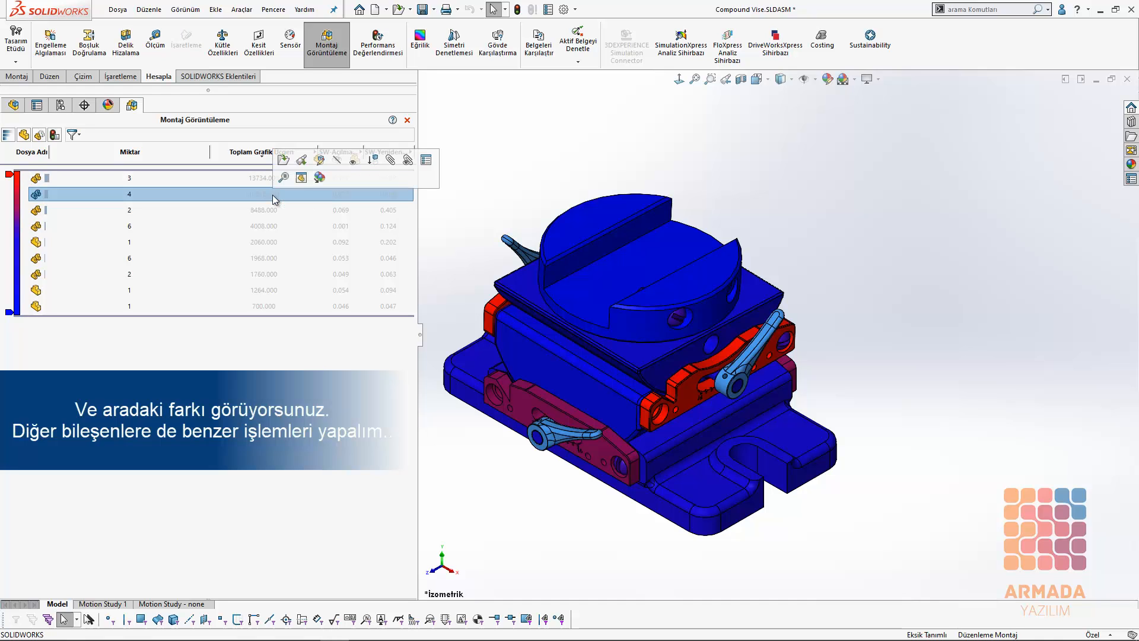
left_click(570, 432)
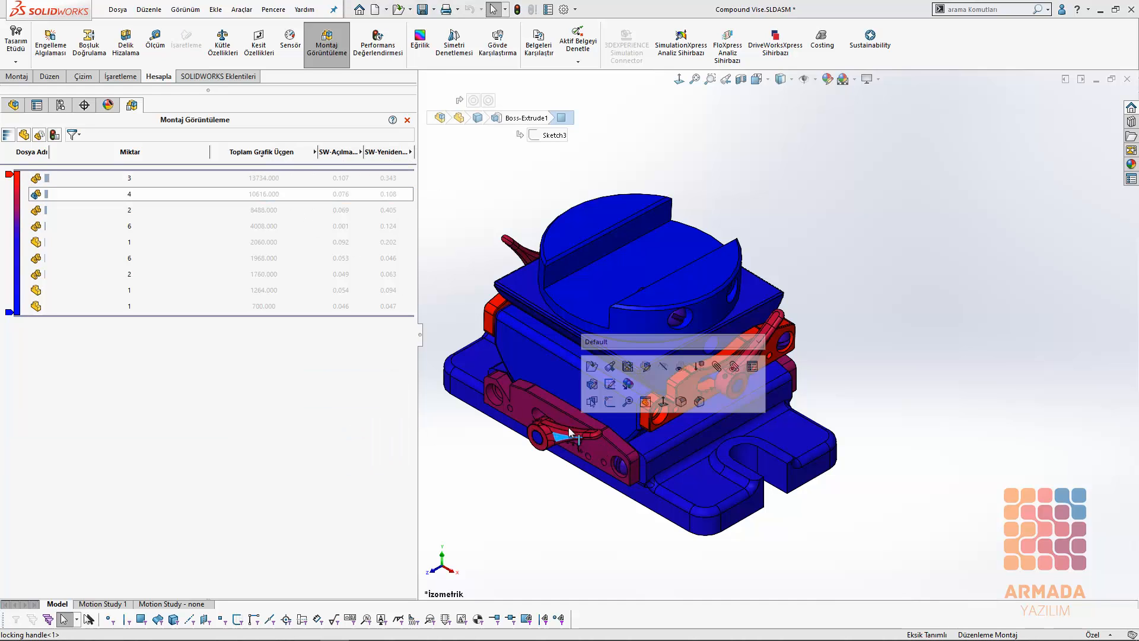
left_click(592, 366)
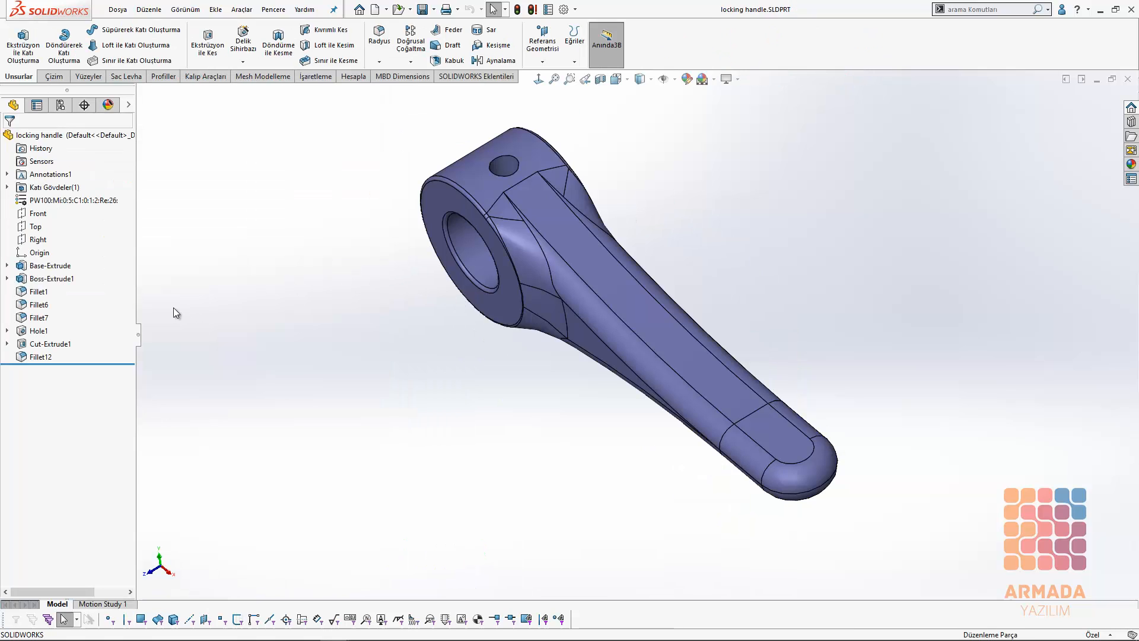
Add a derived configuration named Simplified under the locking handle's Default configuration
left_click(60, 105)
right_click(80, 157)
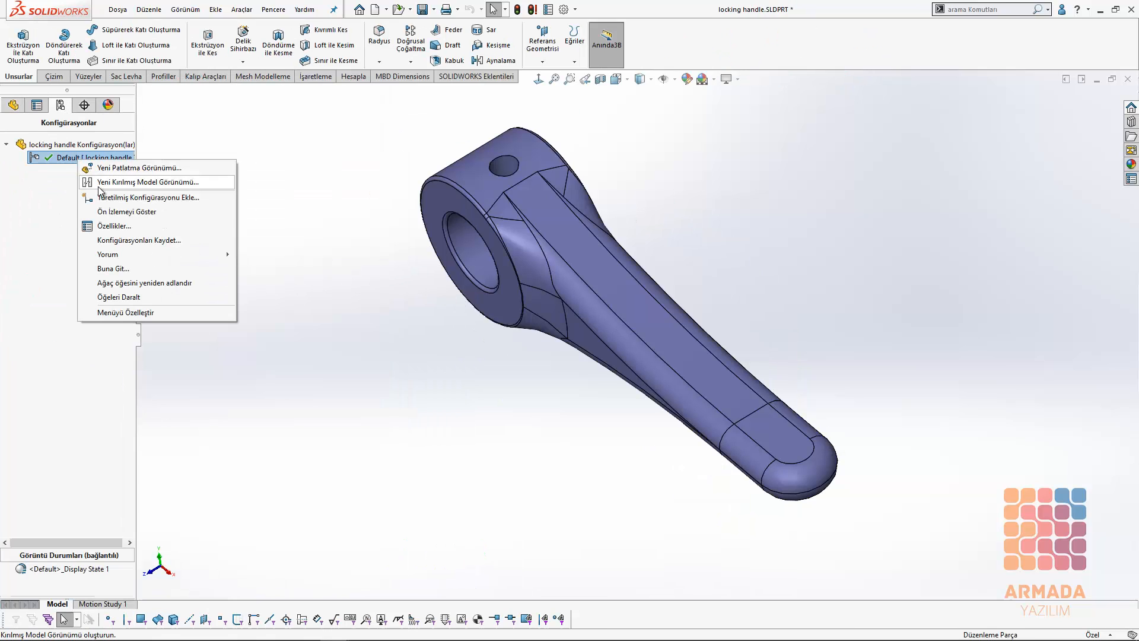
left_click(102, 197)
type("S")
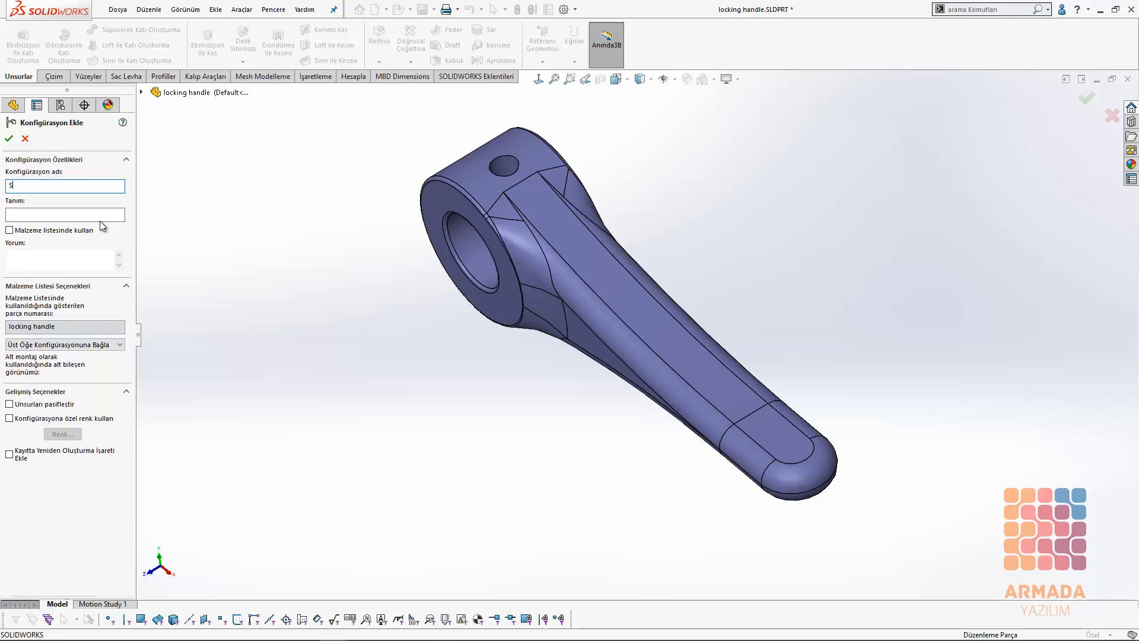
type("implified")
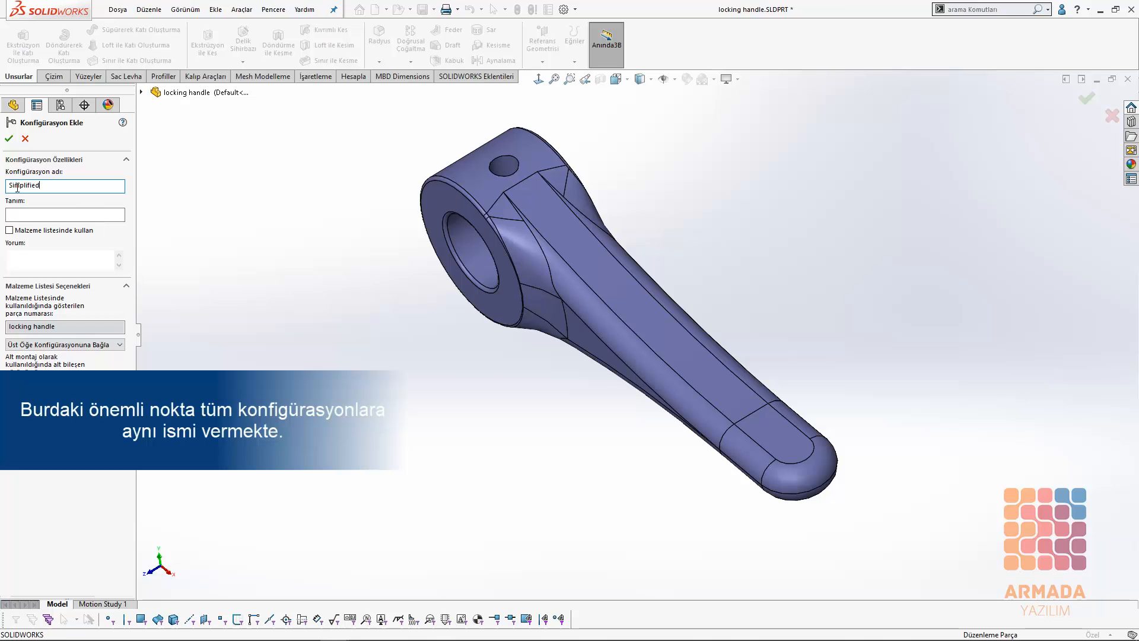
left_click(9, 138)
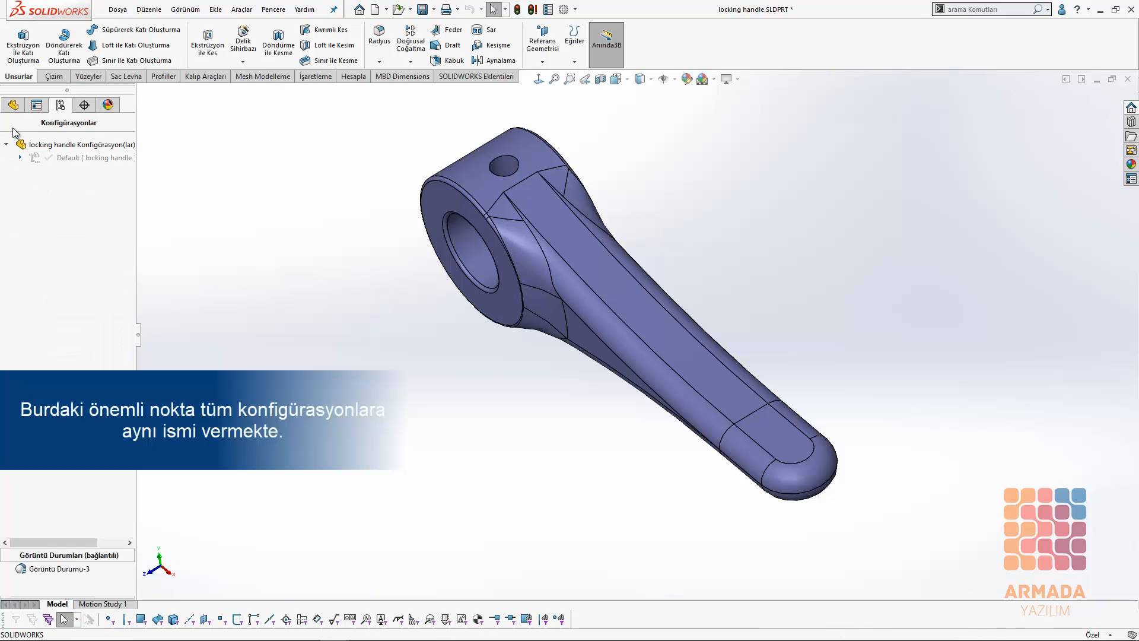
Suppress the Fillet12, Fillet7 and Fillet6 features in the locking handle's Simplified configuration
left_click(13, 105)
left_click(39, 356)
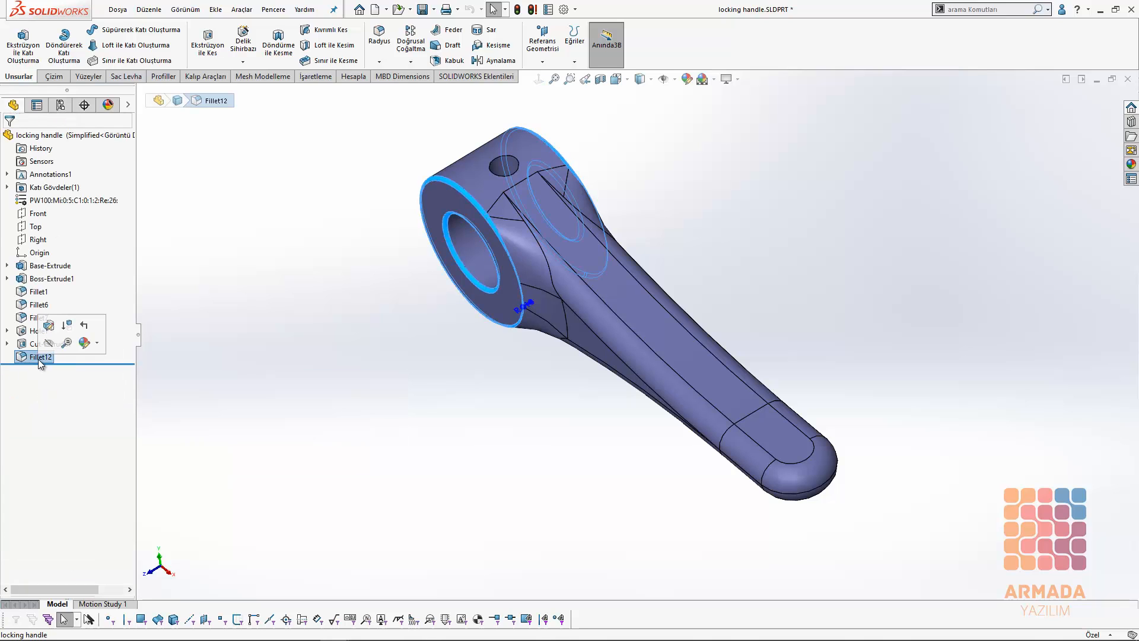
left_click(67, 325)
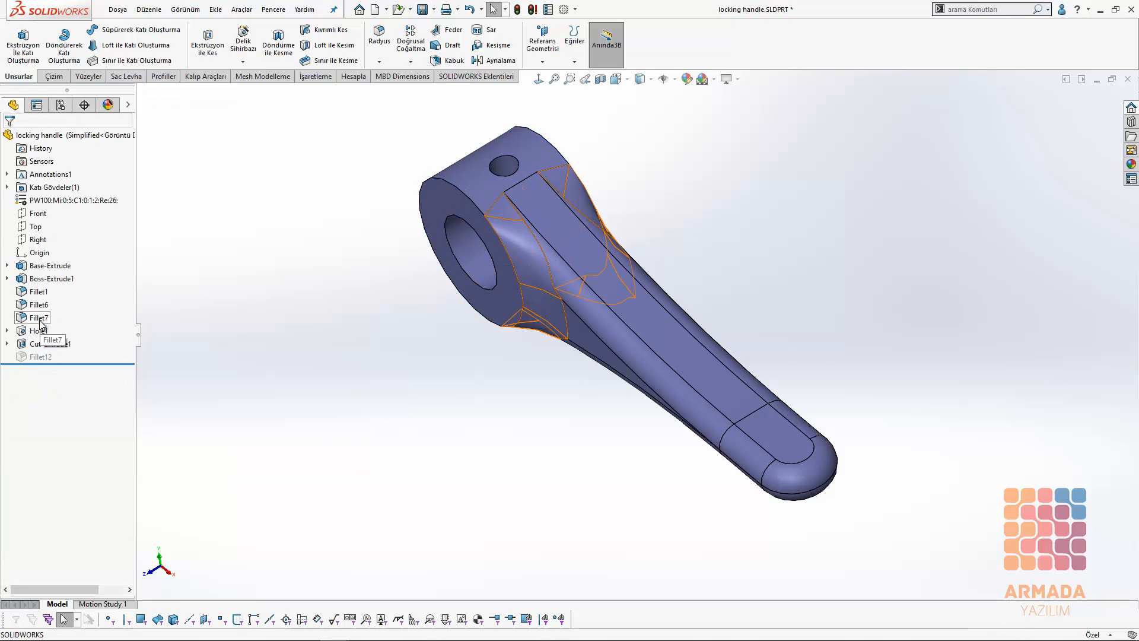
left_click(39, 317)
left_click(67, 288)
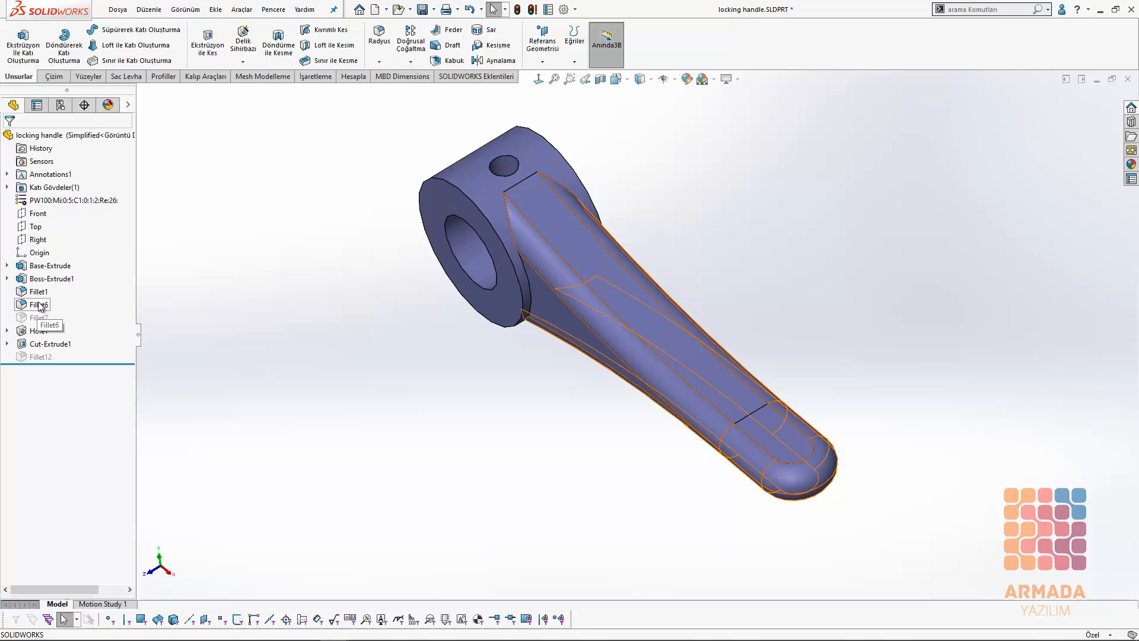
left_click(39, 305)
left_click(69, 268)
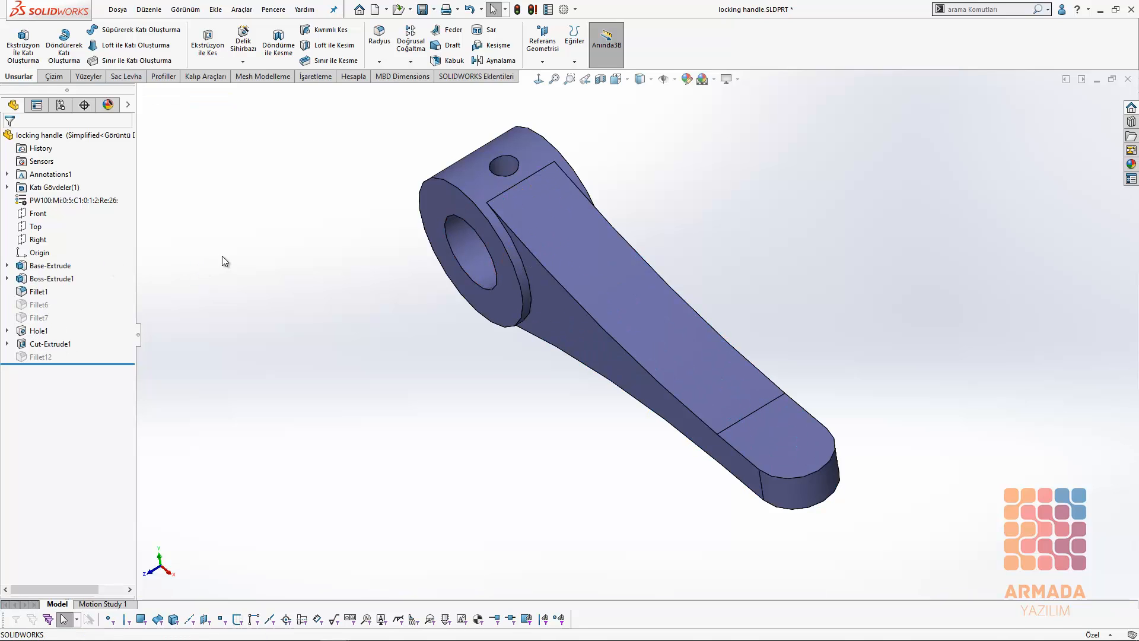
Save and close the locking handle part and rebuild the Compound Vise assembly
left_click(422, 9)
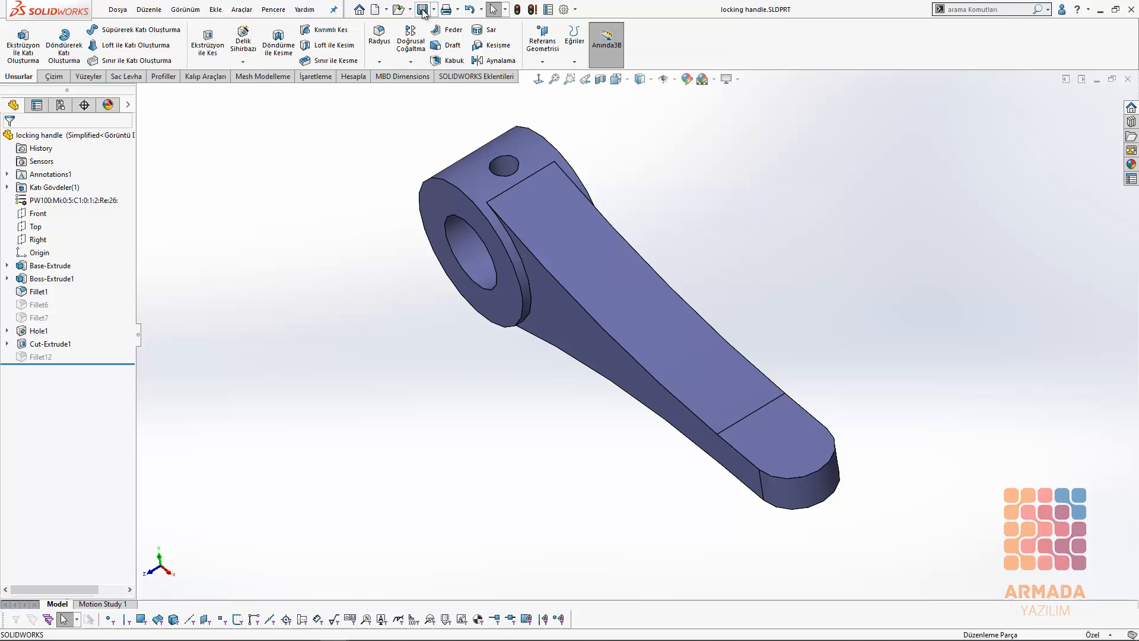
left_click(1127, 79)
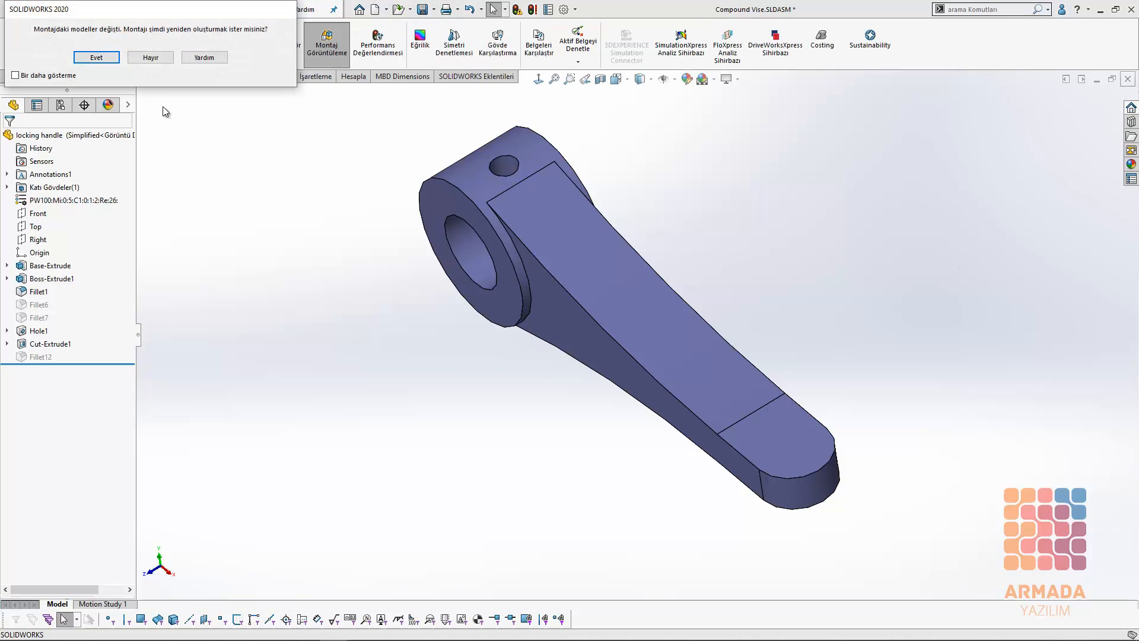
left_click(97, 57)
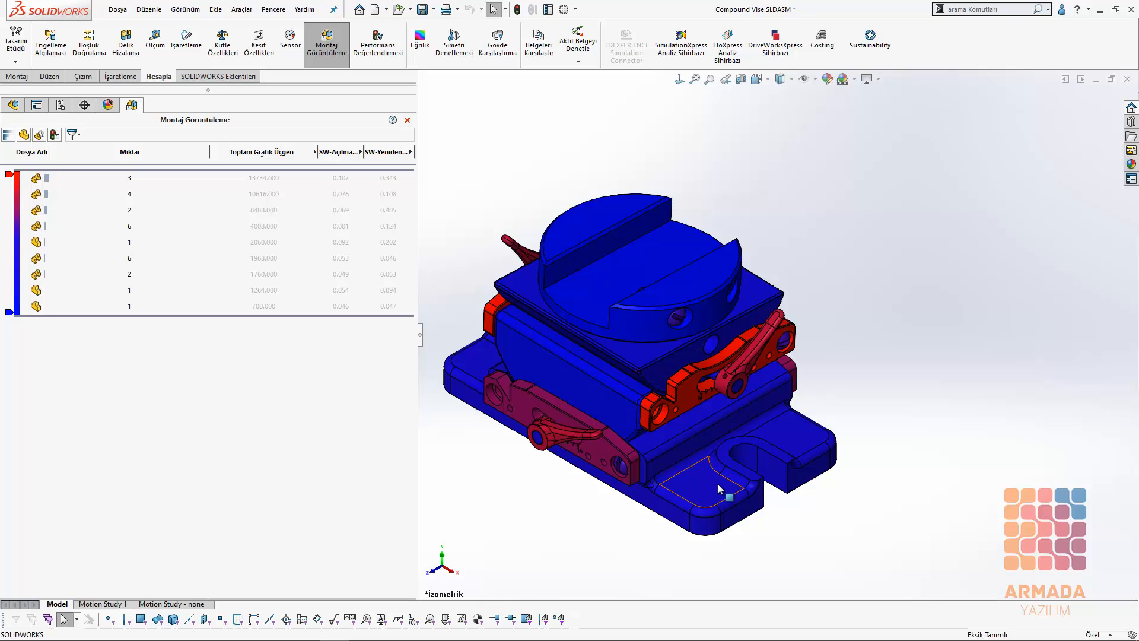
Open the upper plate part from the assembly and add a derived configuration named Simplified under its Default configuration
left_click(688, 397)
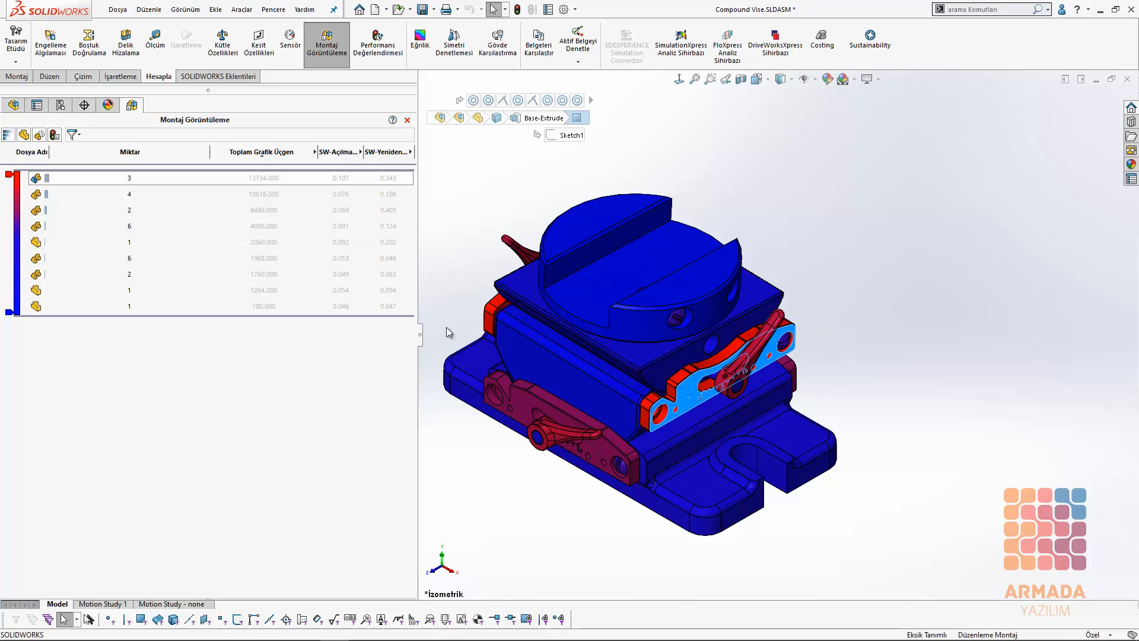
right_click(683, 395)
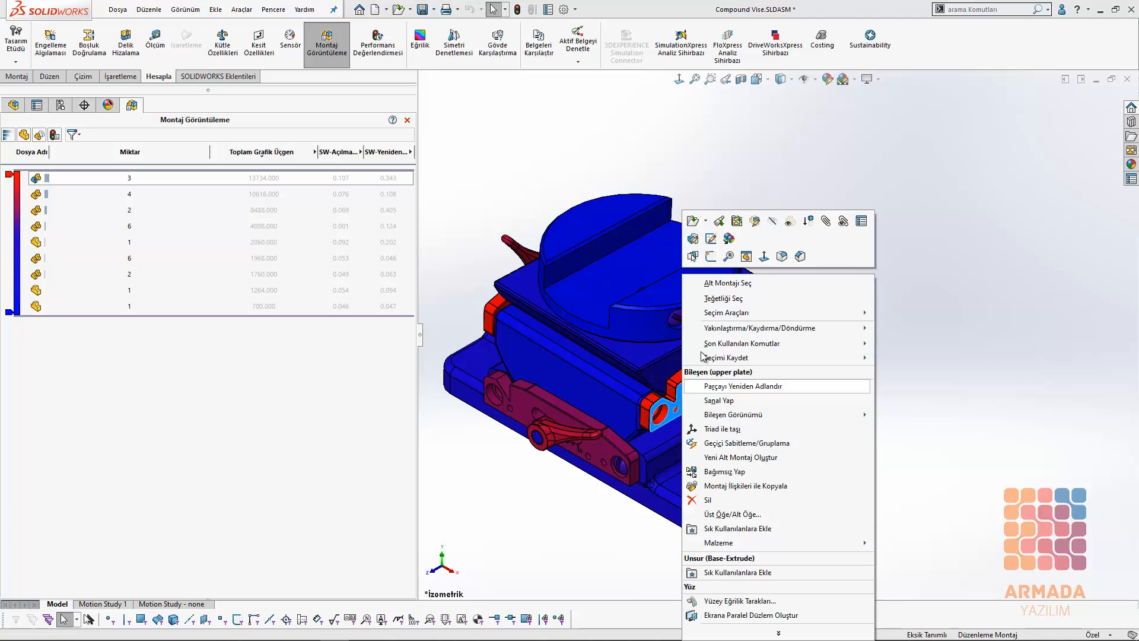
left_click(695, 237)
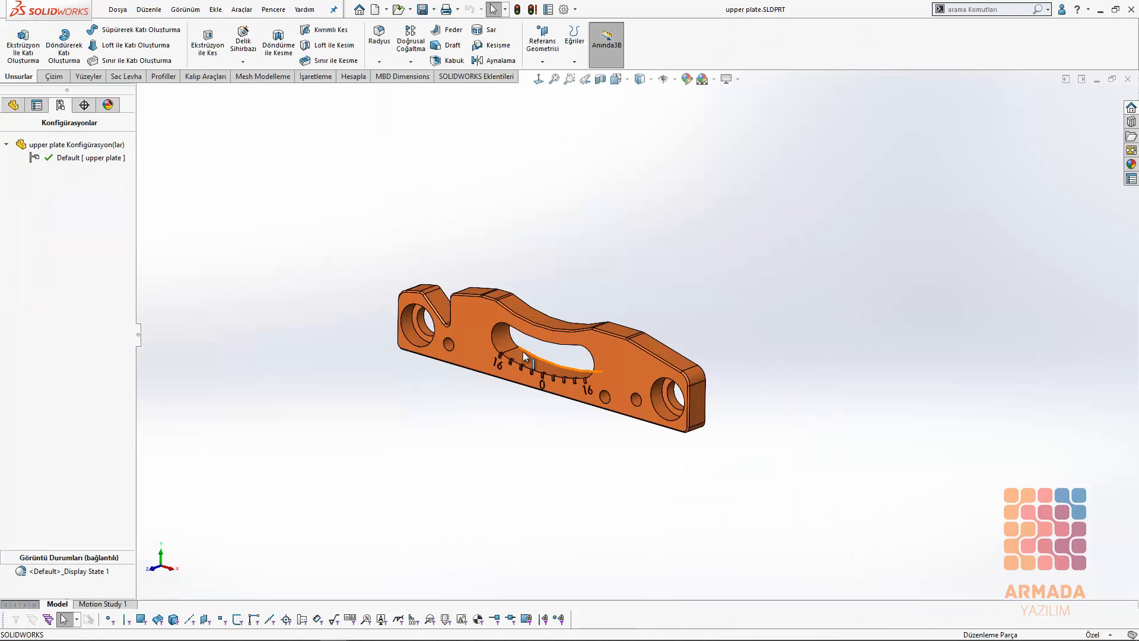
scroll(576, 400, "down", 5)
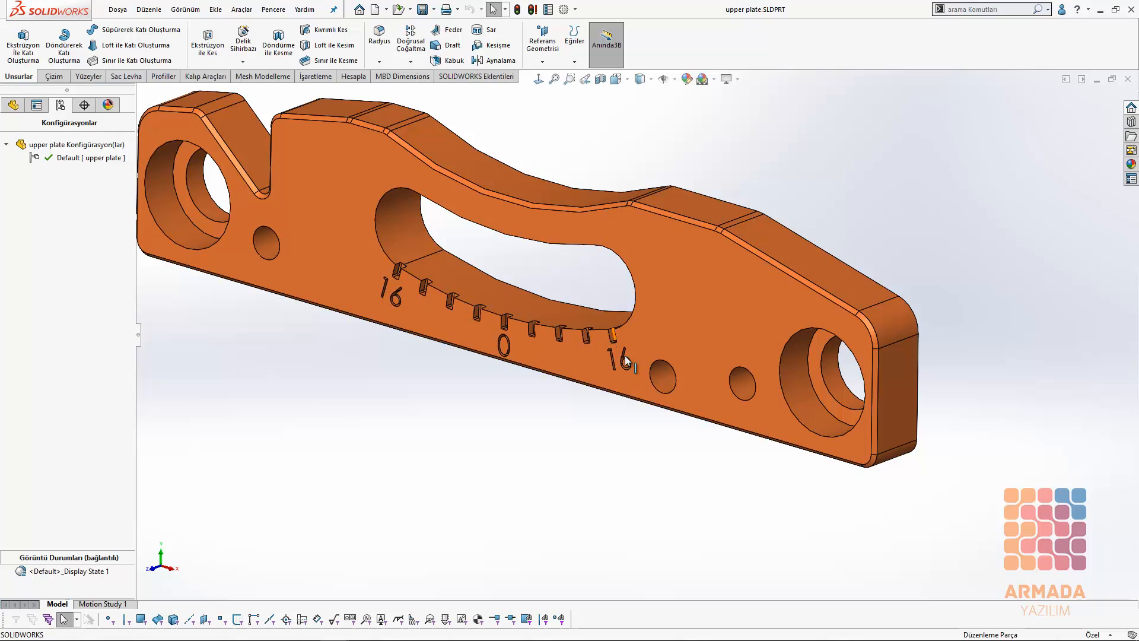
right_click(52, 159)
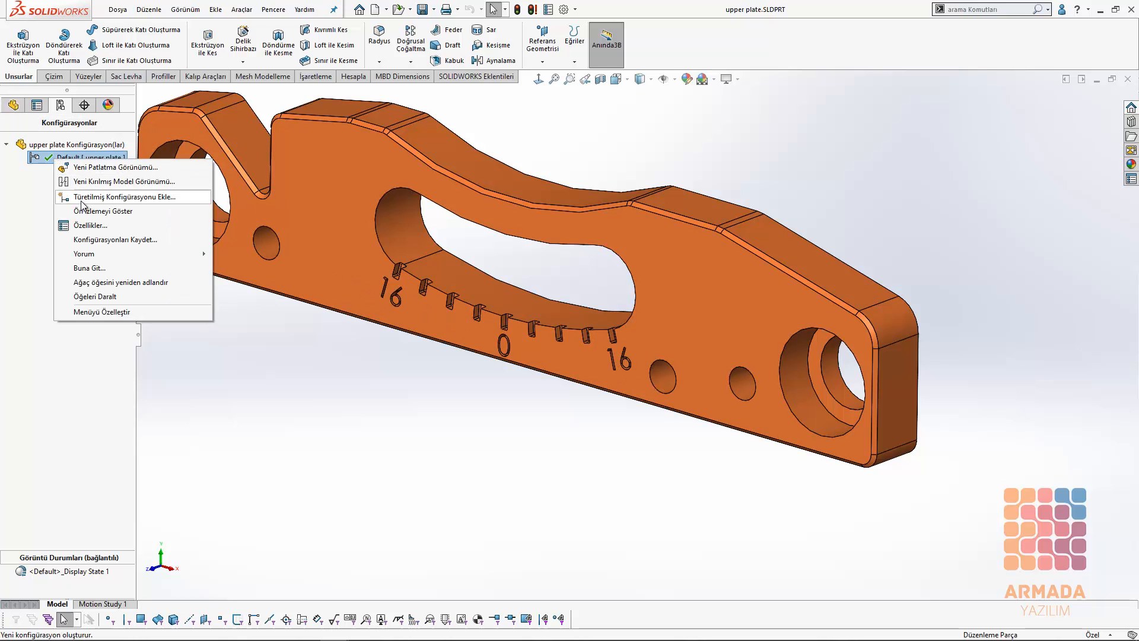
left_click(81, 200)
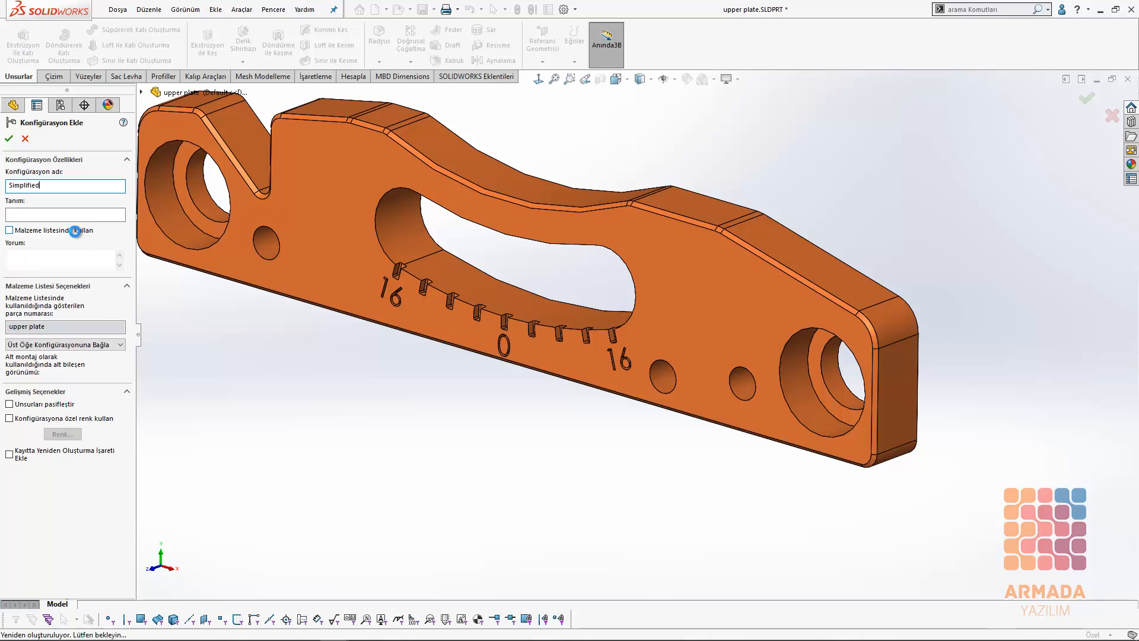
Suppress the limit_text, Mirror1, CirPattern1, notch and Chamfer1 features in the upper plate's Simplified configuration
left_click(10, 105)
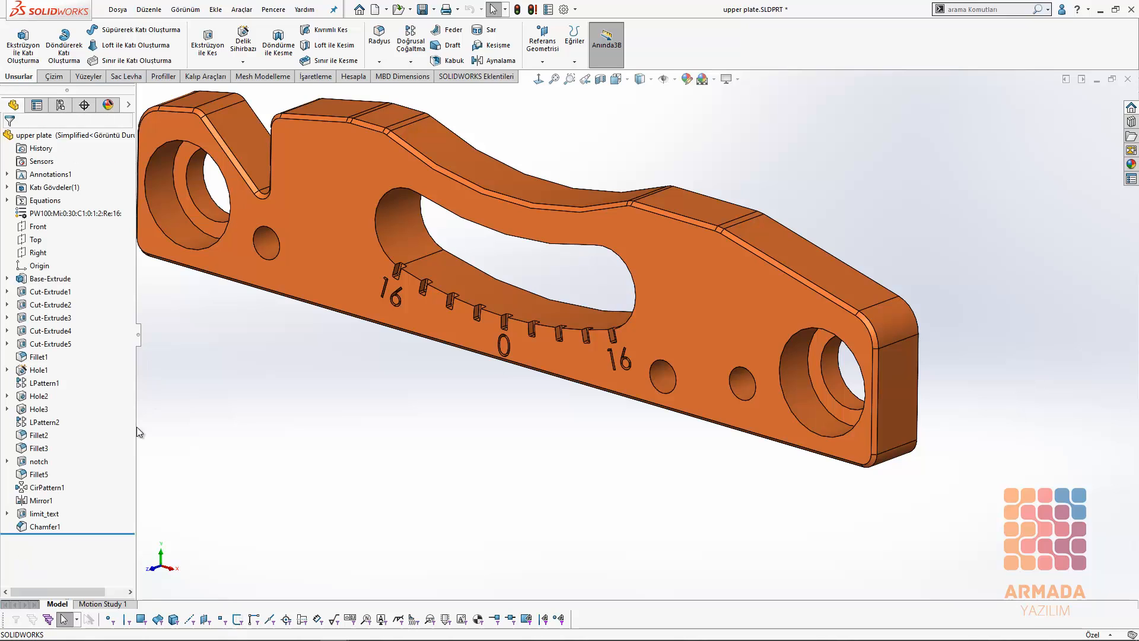
left_click(39, 514)
left_click(53, 496)
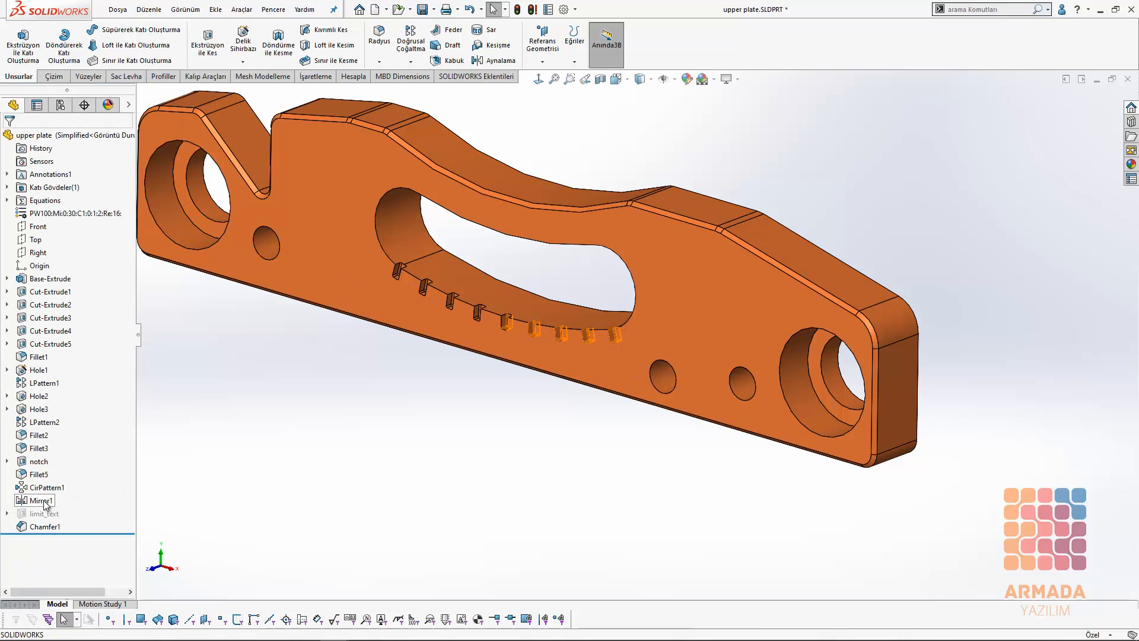
left_click(48, 501)
left_click(54, 483)
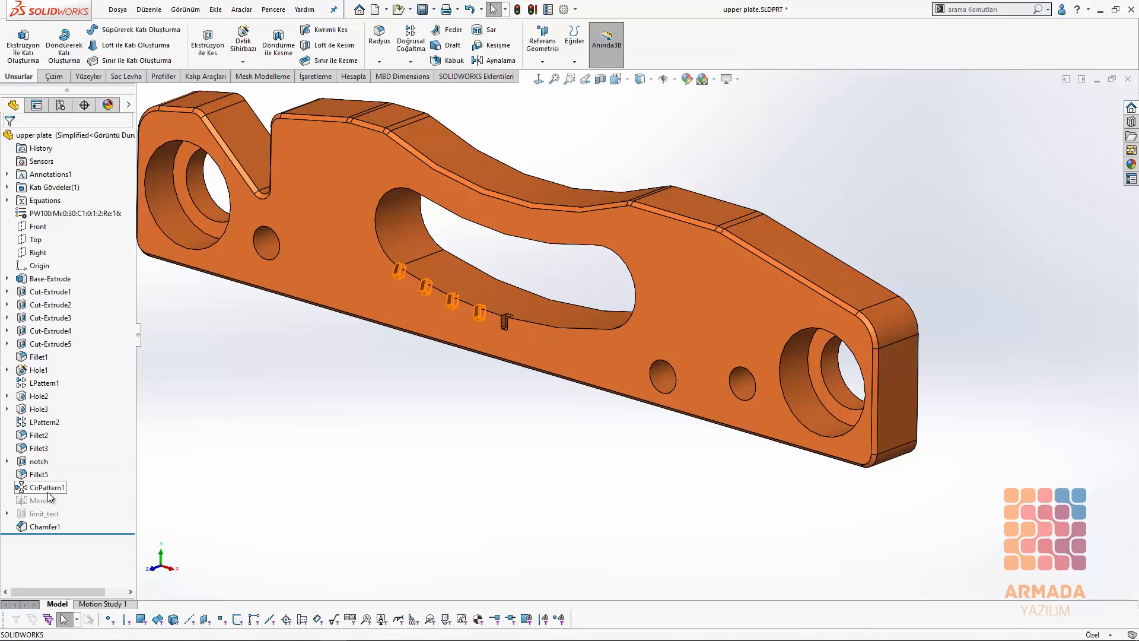
left_click(45, 487)
left_click(57, 473)
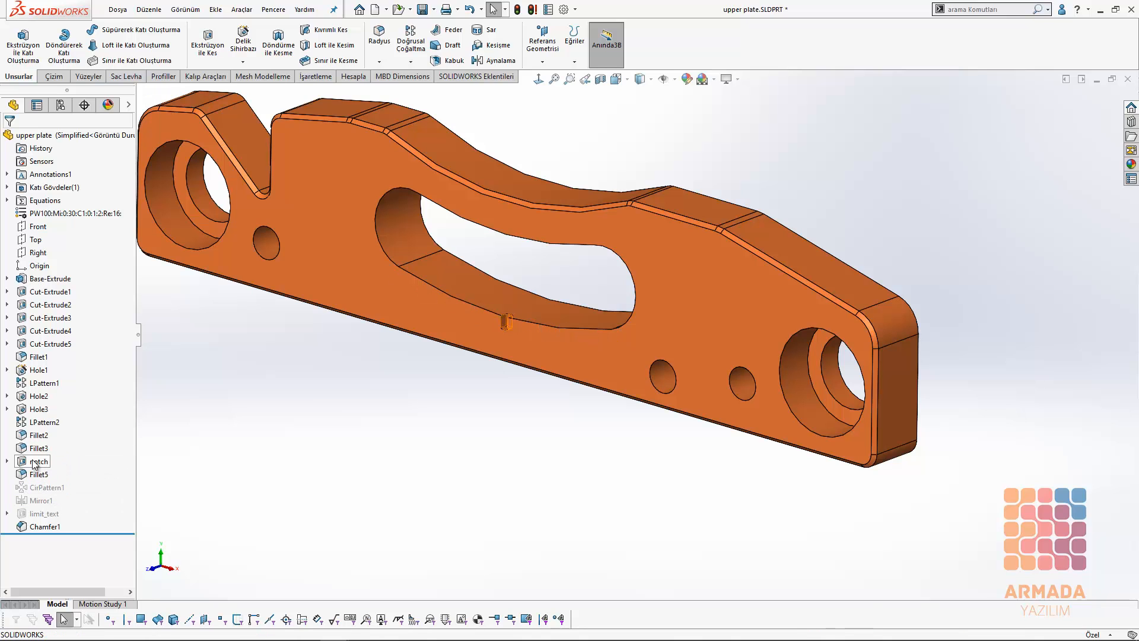
left_click(39, 461)
left_click(62, 441)
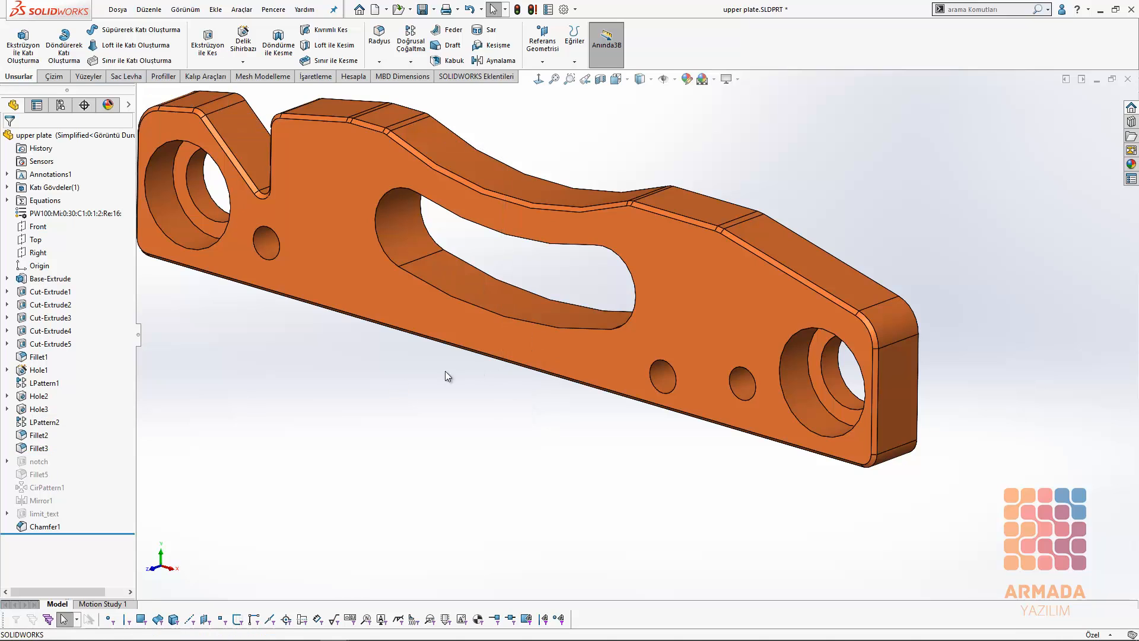
left_click(44, 525)
left_click(65, 509)
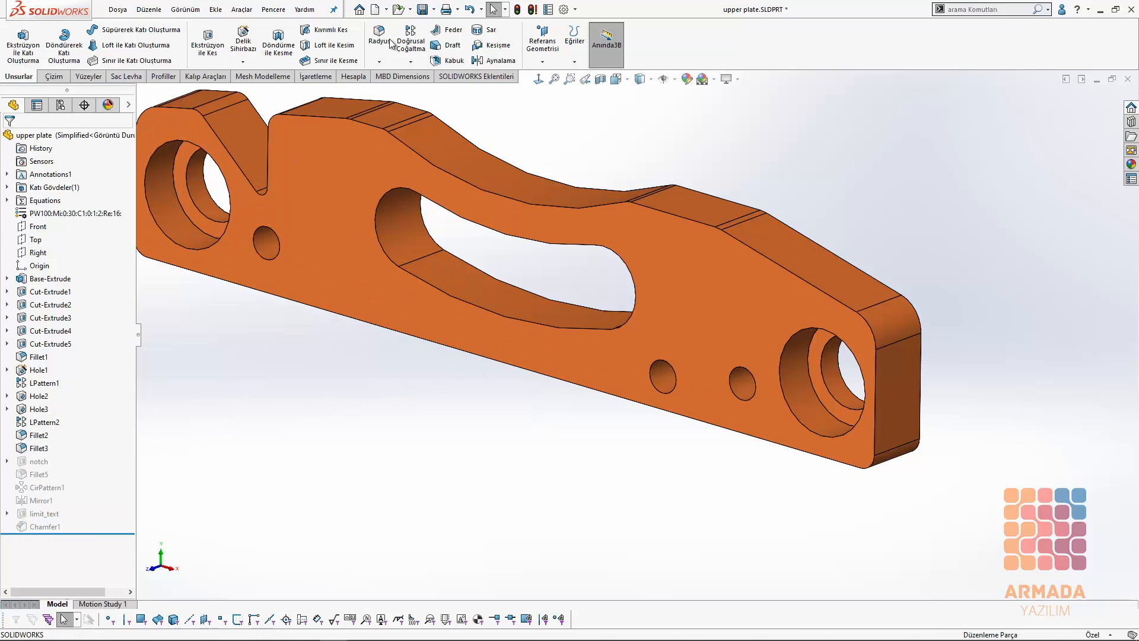
Save and close the upper plate part and rebuild the Compound Vise assembly
left_click(421, 10)
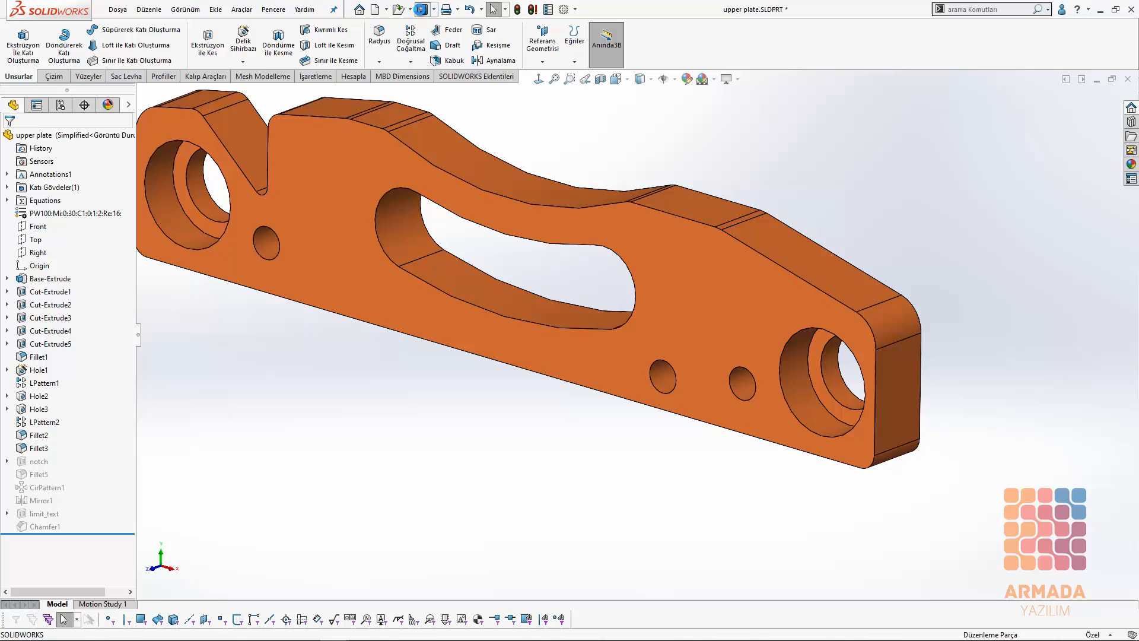
left_click(1127, 79)
left_click(96, 57)
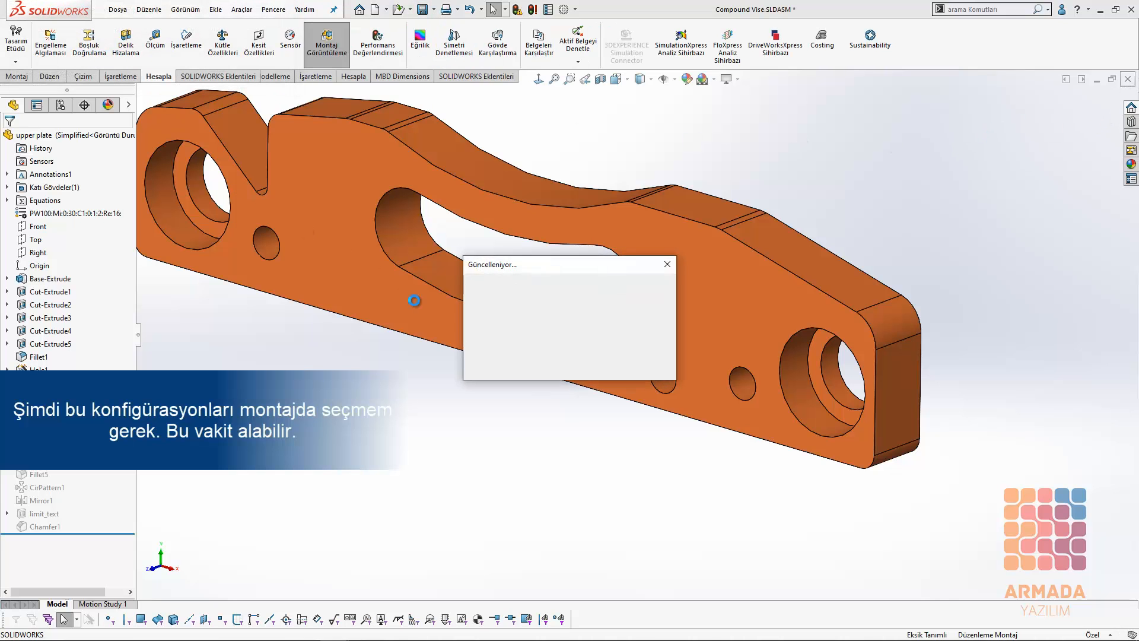
Save the Compound Vise assembly and close it
left_click(421, 9)
left_click(236, 184)
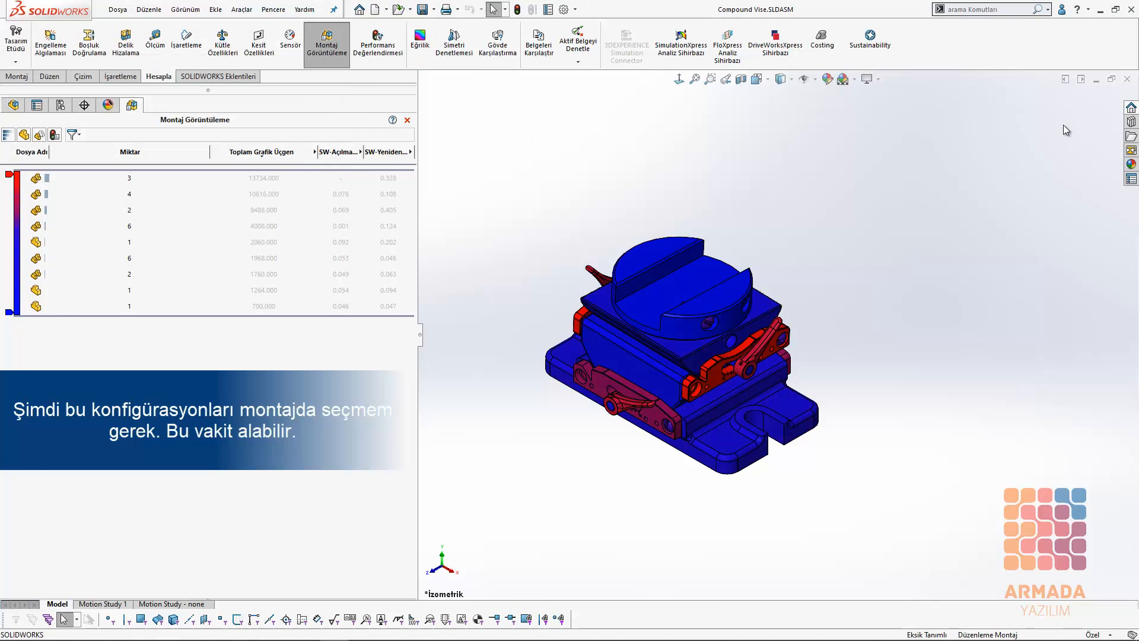
left_click(1127, 79)
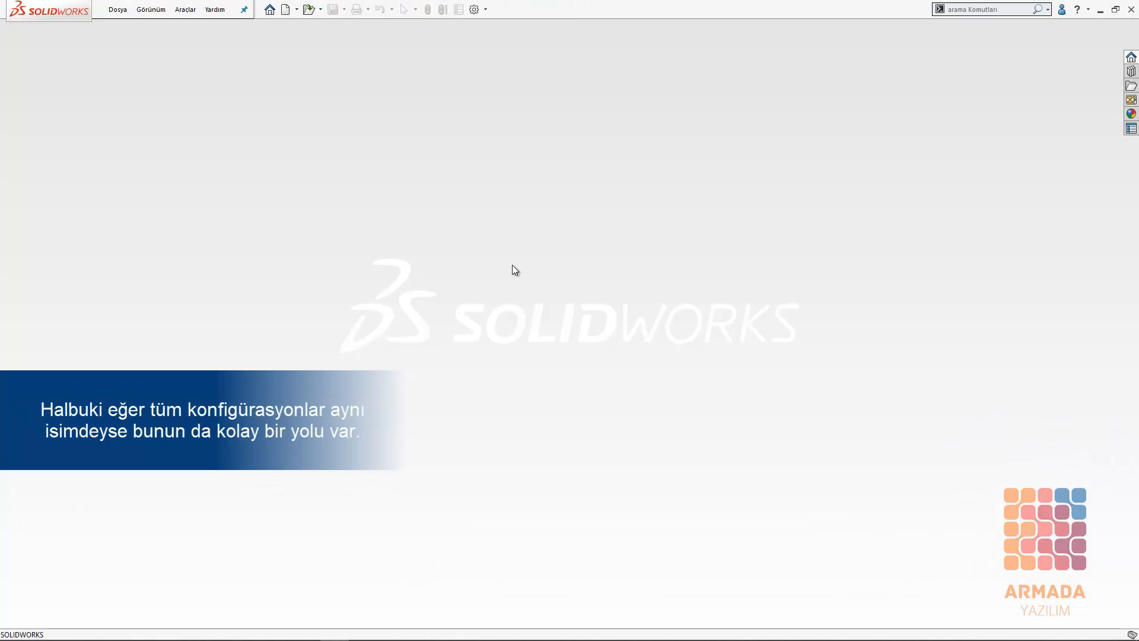
Open Compound Vise.SLDASM from the Simplified Configurations folder with the advanced configuration option (<Gelişmiş>)
left_click(310, 10)
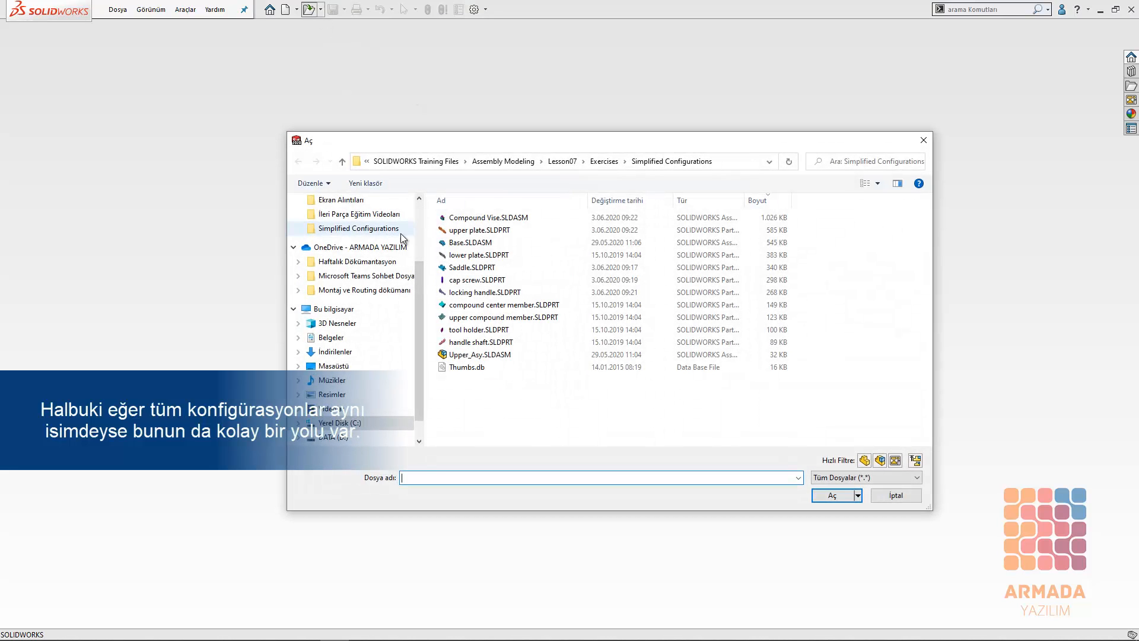
left_click(478, 218)
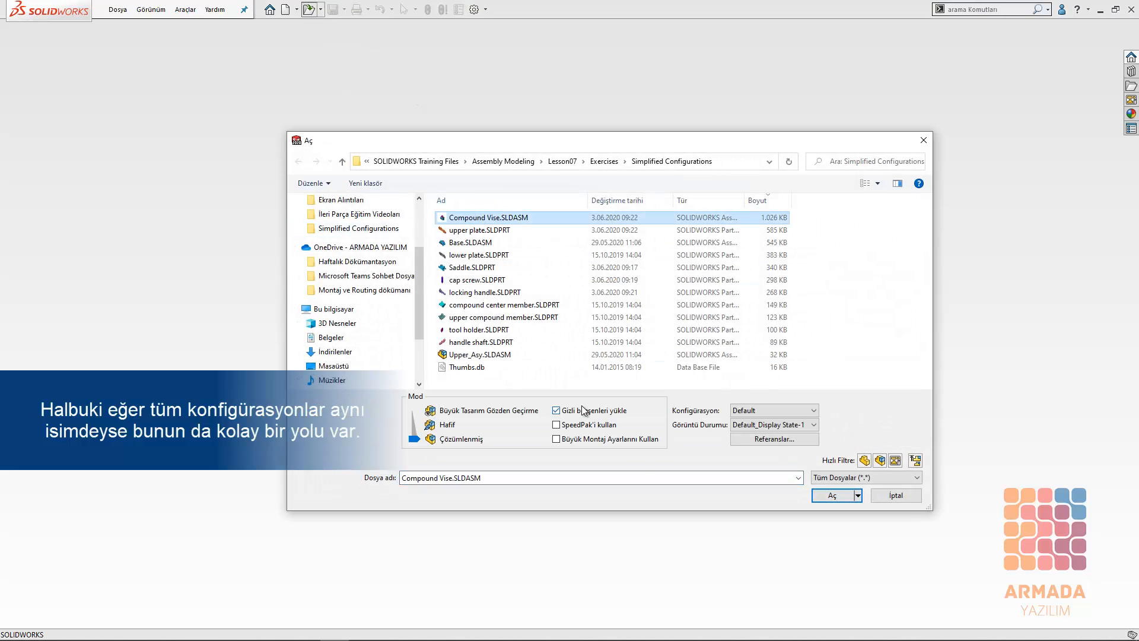
left_click(768, 409)
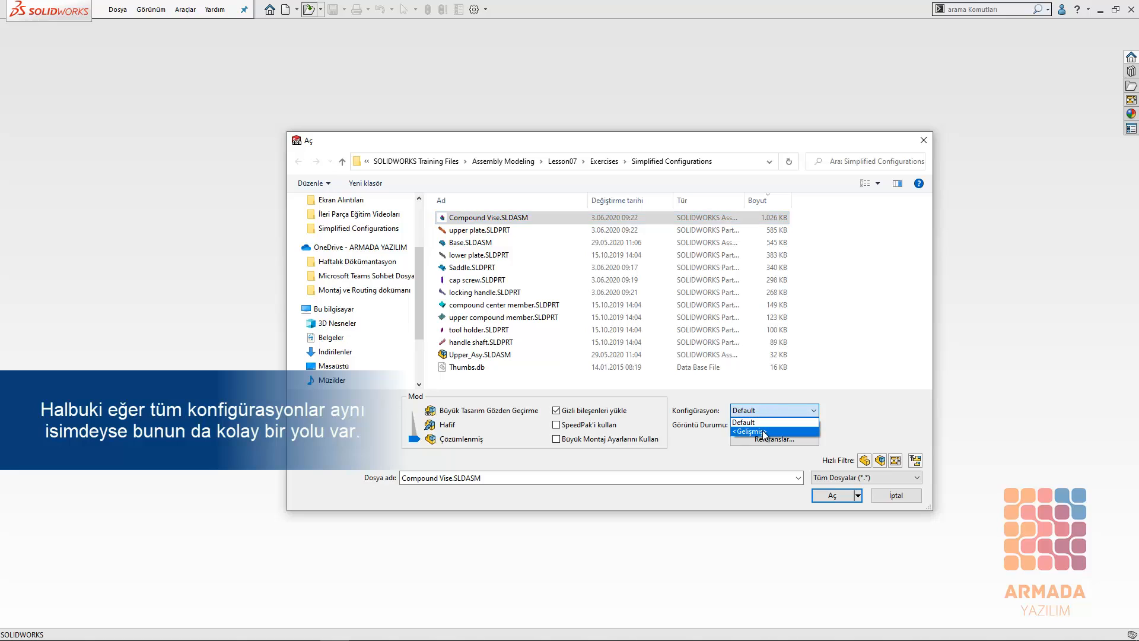
left_click(811, 431)
left_click(831, 496)
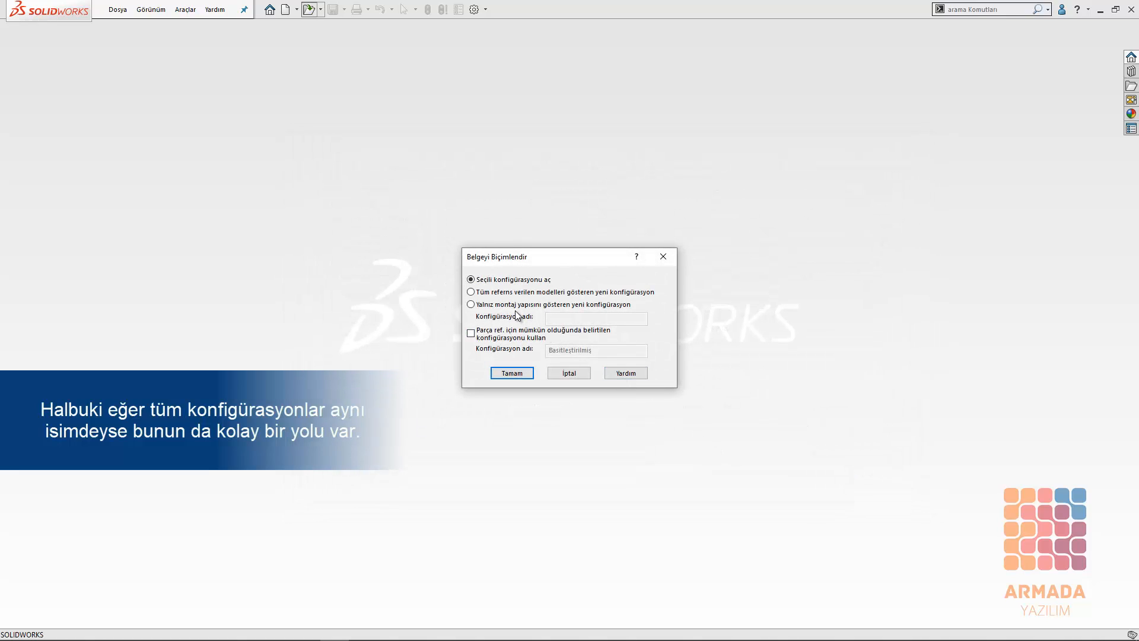
Create a new assembly configuration named Simplified showing all referenced models, using the Simplified configuration for part references where possible
left_click(515, 293)
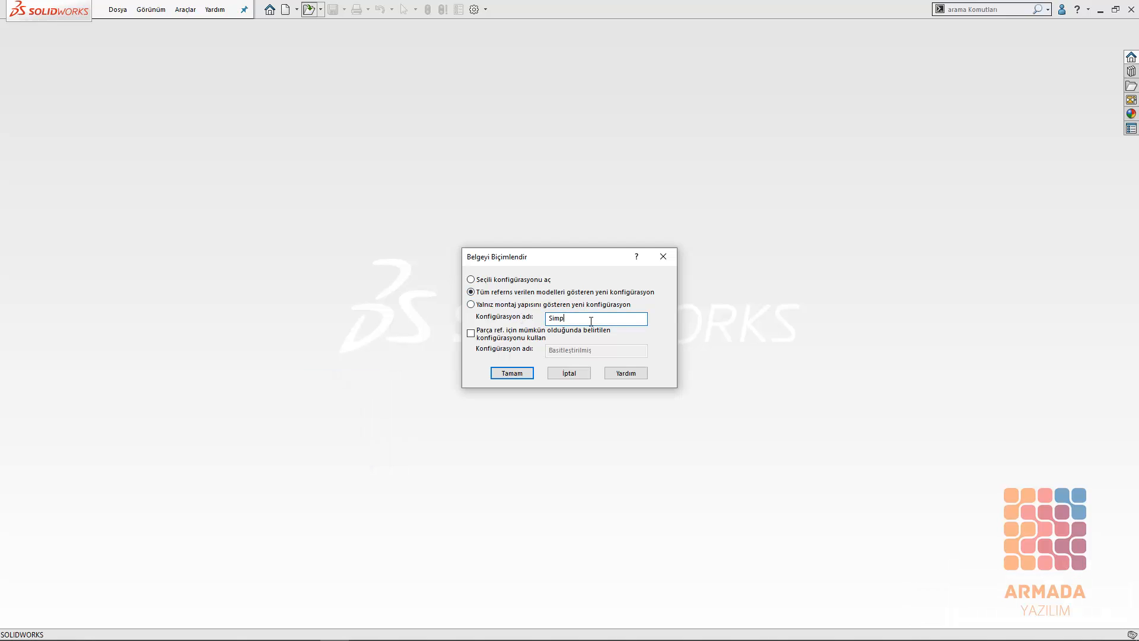
left_click(516, 336)
type("Simplified")
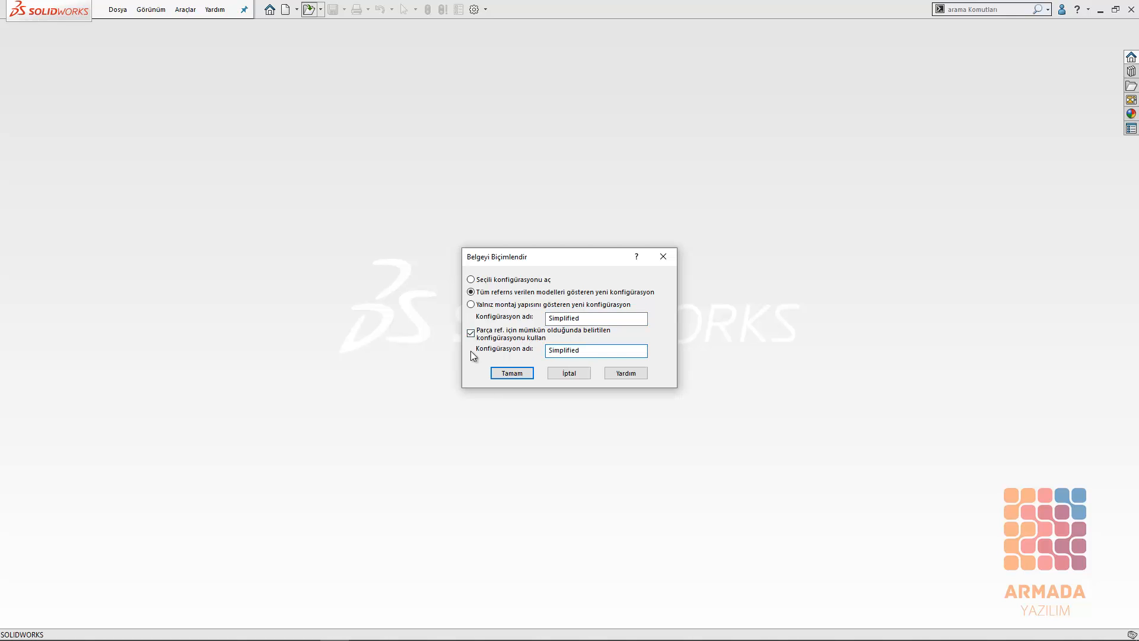
left_click(509, 372)
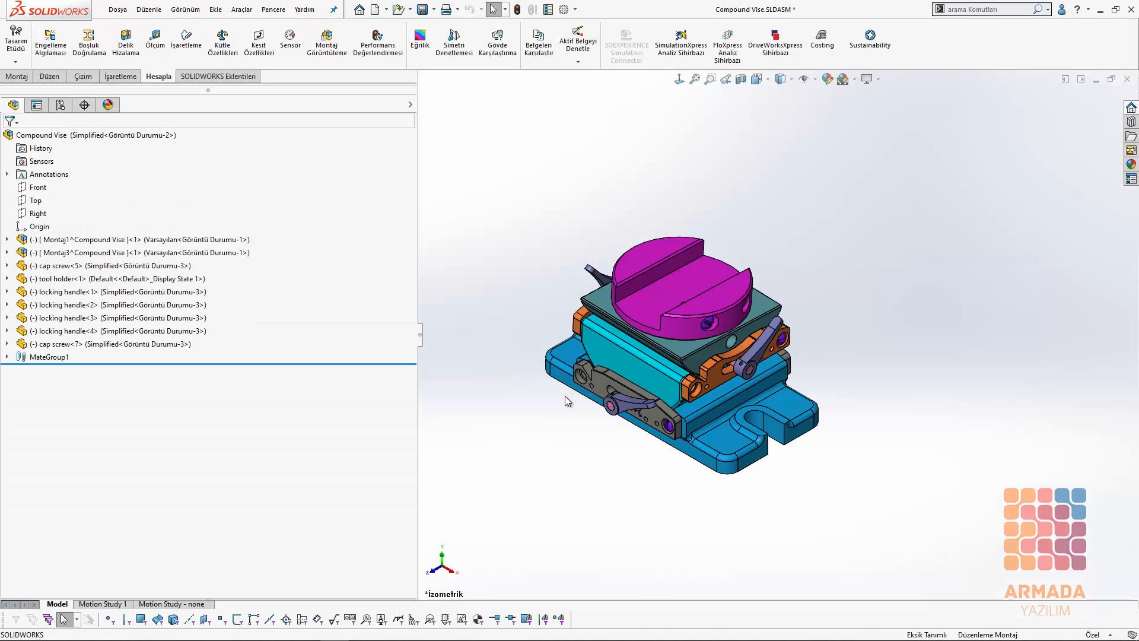
Inspect the simplified assembly and run Assembly Visualization with performance analysis to compare the components' total graphics triangles
scroll(735, 372, "down", 9)
scroll(706, 364, "up", 6)
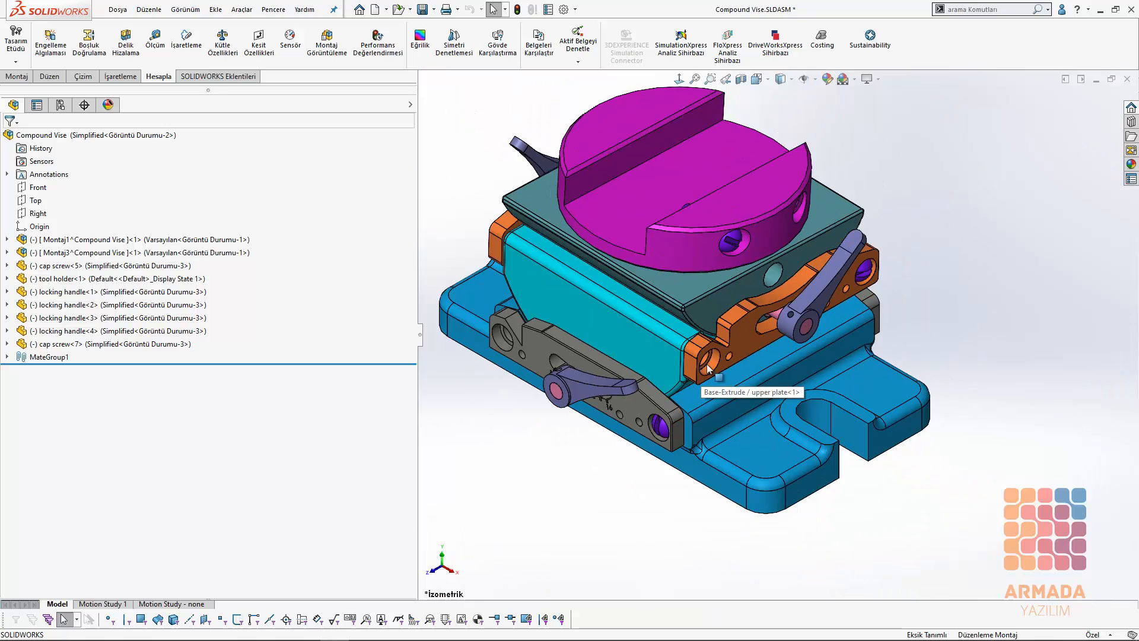
scroll(831, 270, "down", 5)
scroll(859, 311, "up", 6)
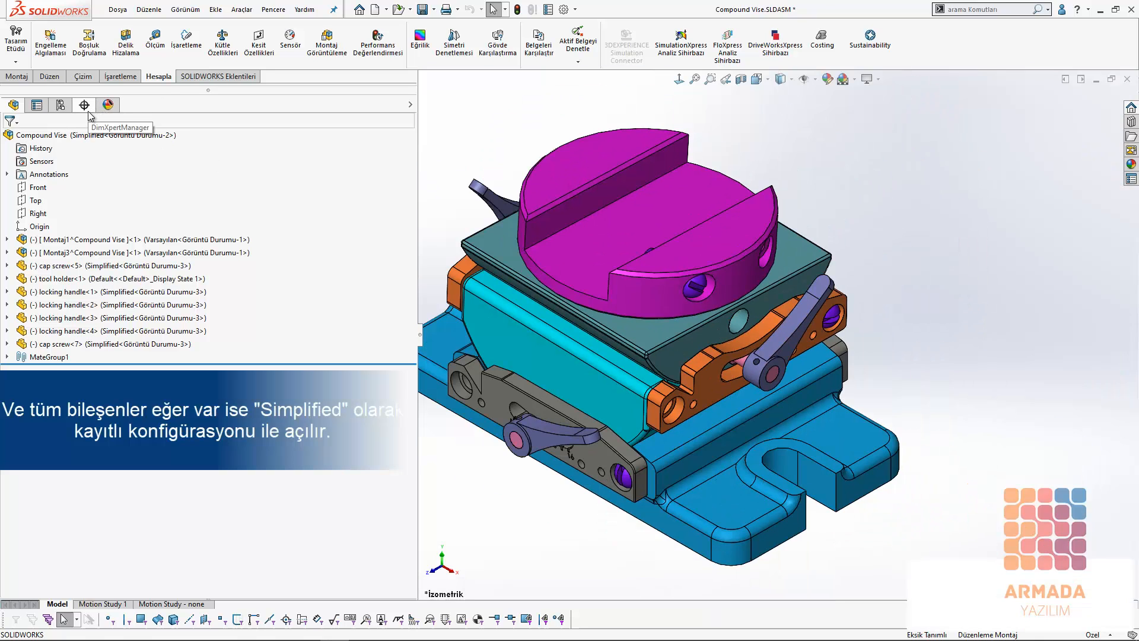
left_click(327, 42)
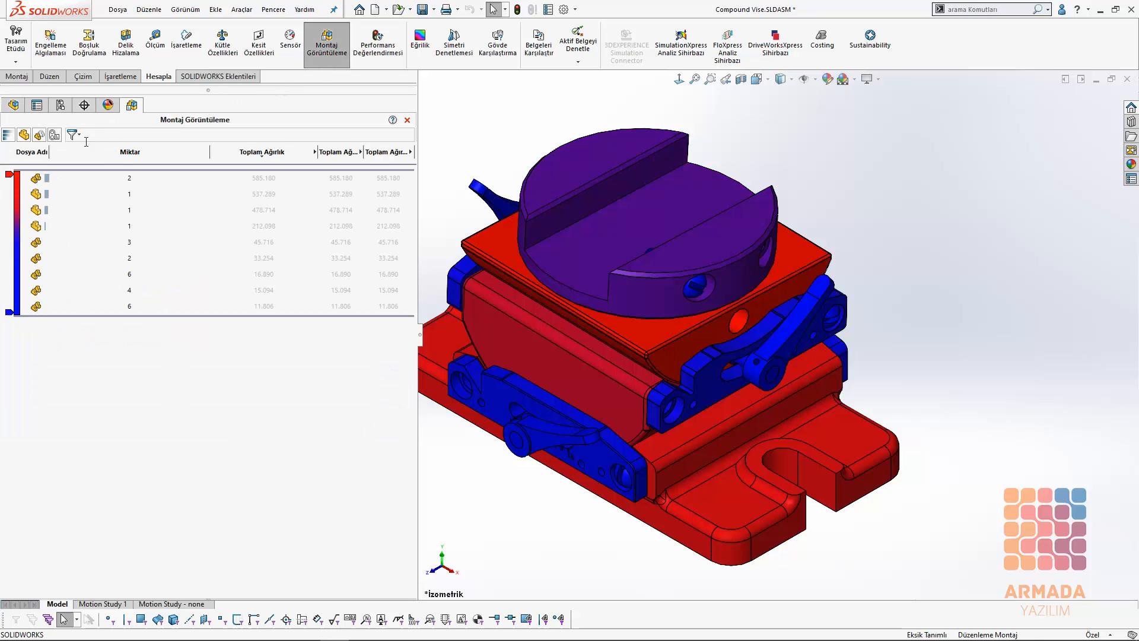
left_click(54, 135)
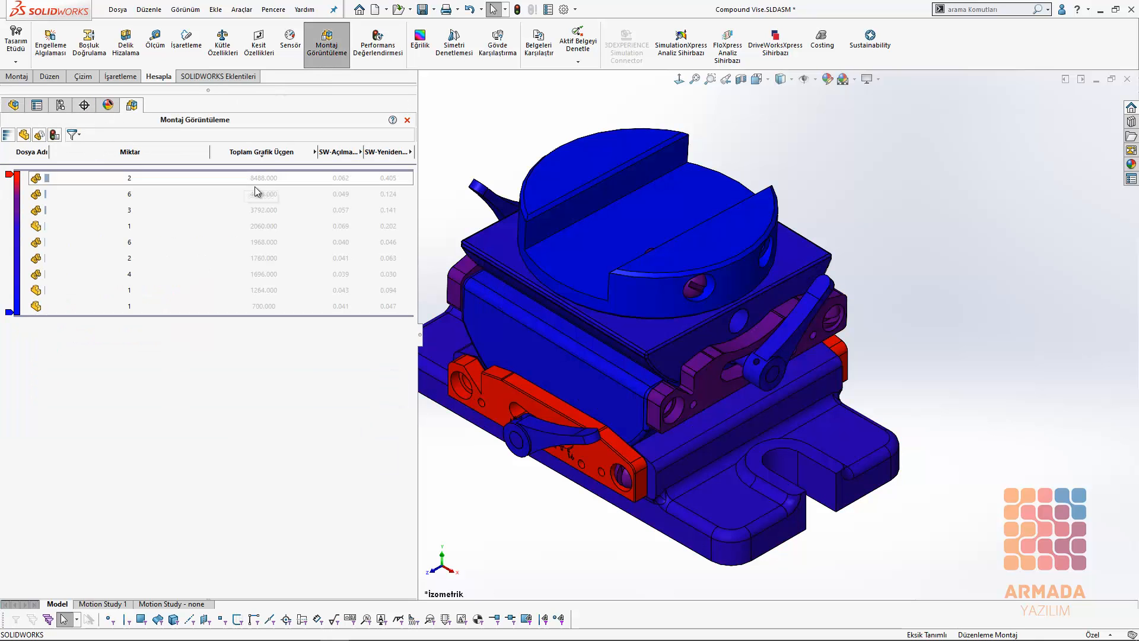